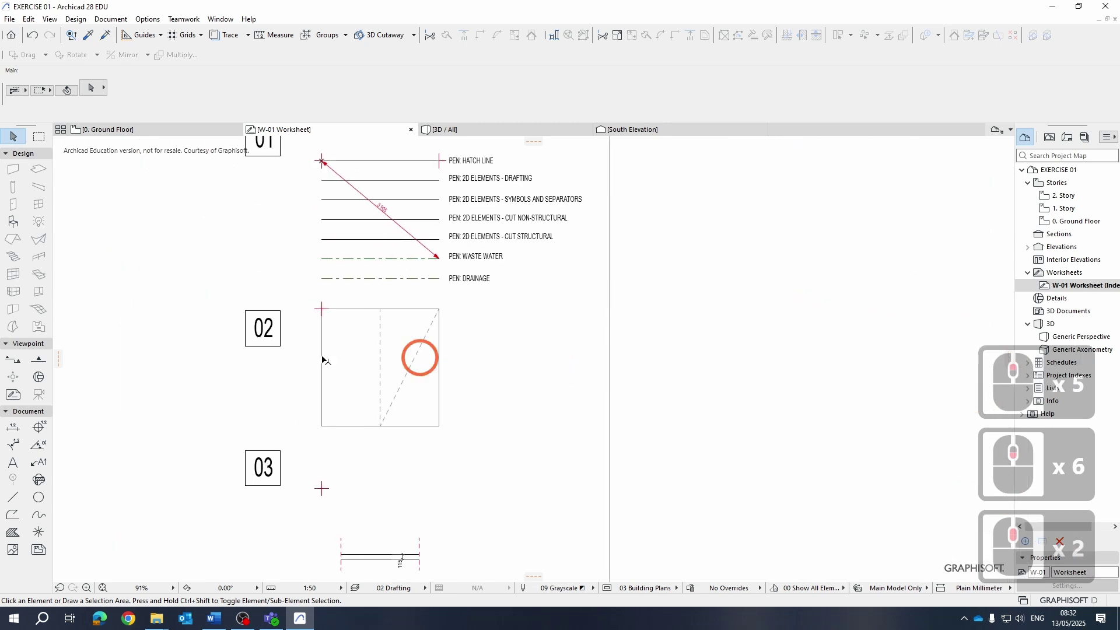
click(418, 366)
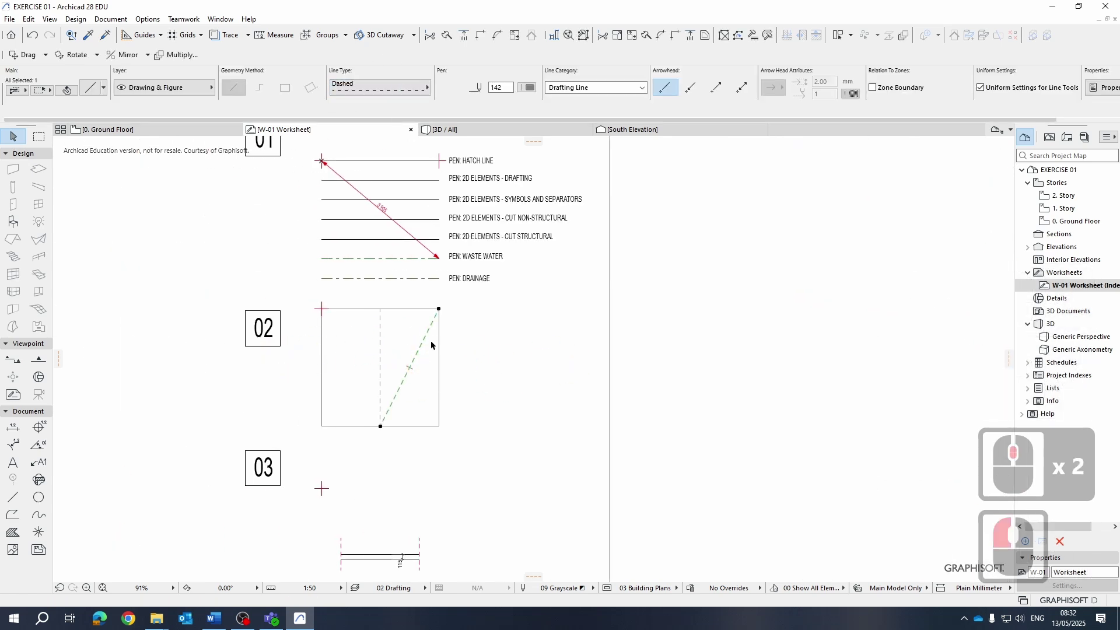
click(690, 387)
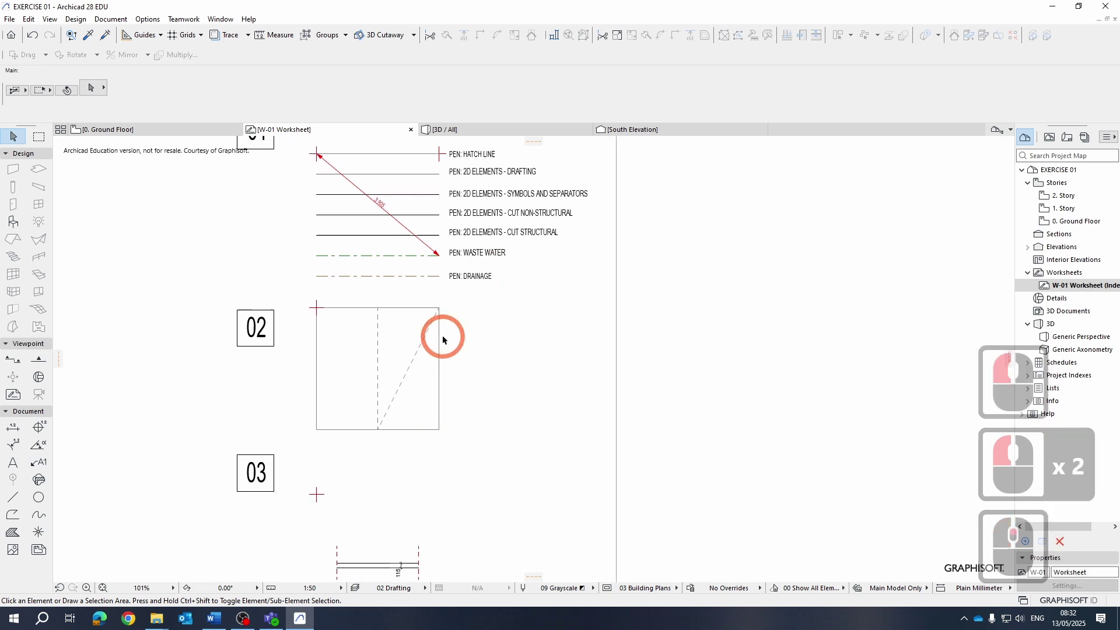
scroll(440, 335, up, 5)
middle_drag(502, 337, 470, 315)
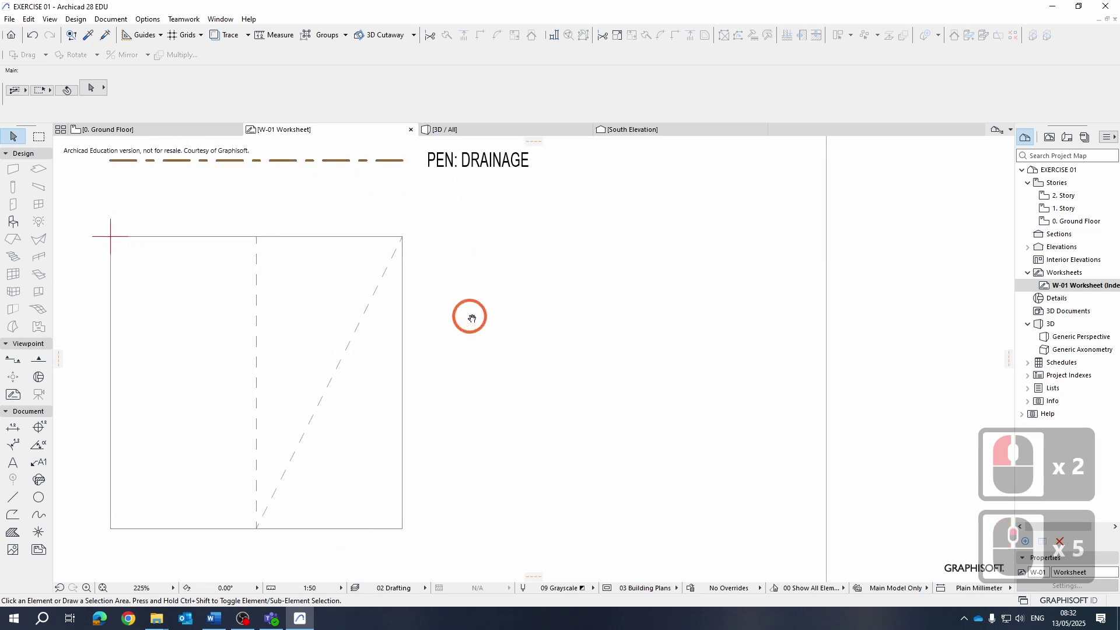
Try extending exercise 02's top square edge past its right corner with a horizontal line in the outline's solid style
click(89, 37)
click(402, 345)
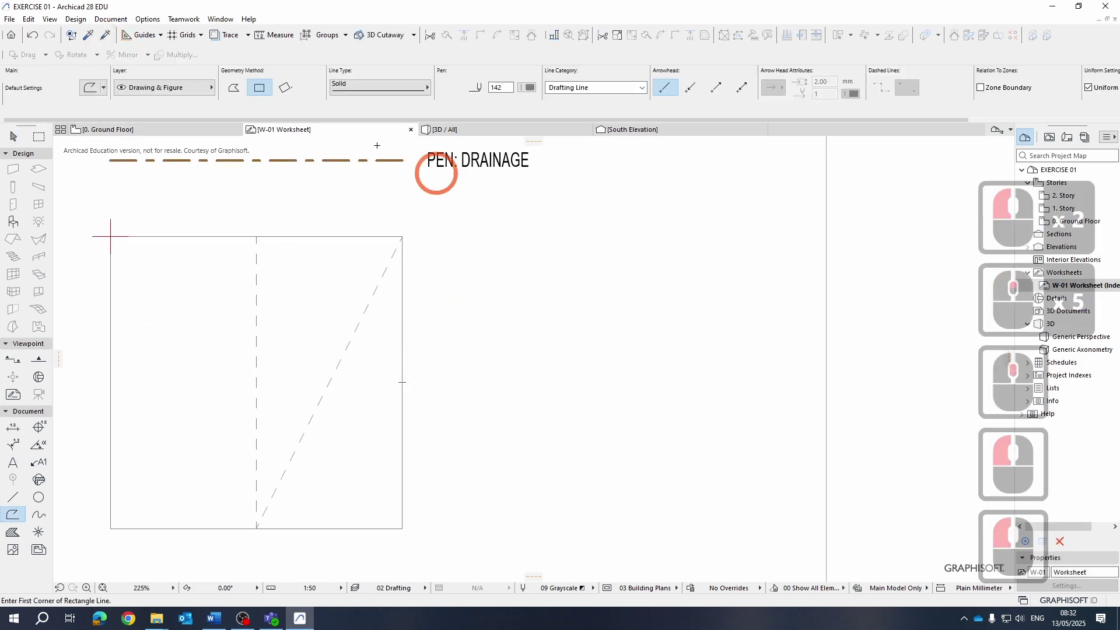
click(13, 496)
scroll(373, 297, down, 3)
scroll(407, 301, down, 3)
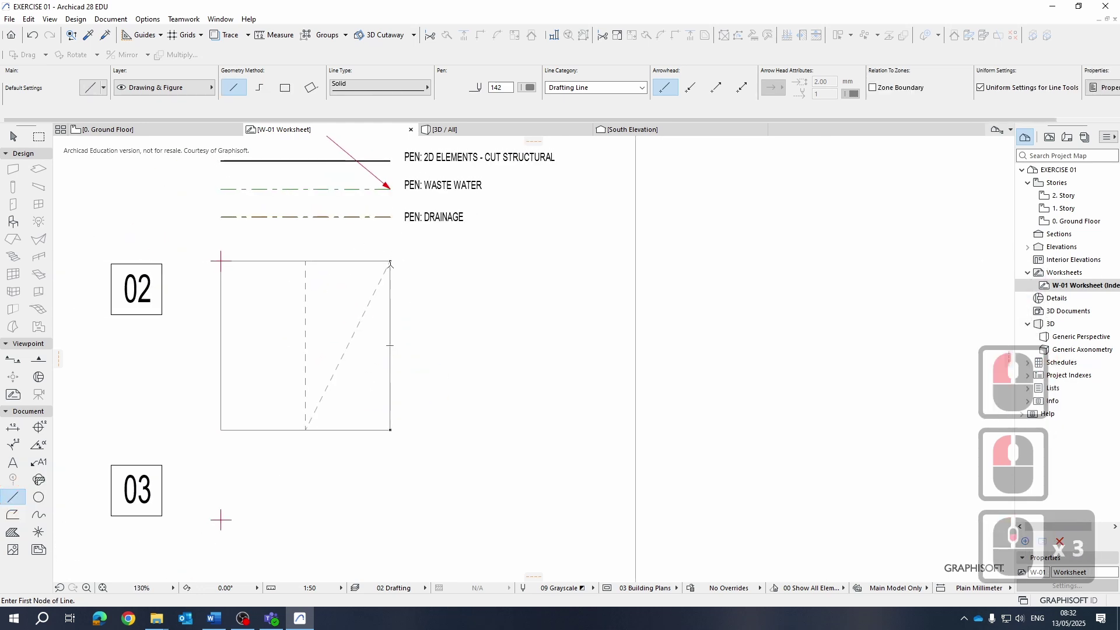
double_click(500, 259)
scroll(463, 245, up, 6)
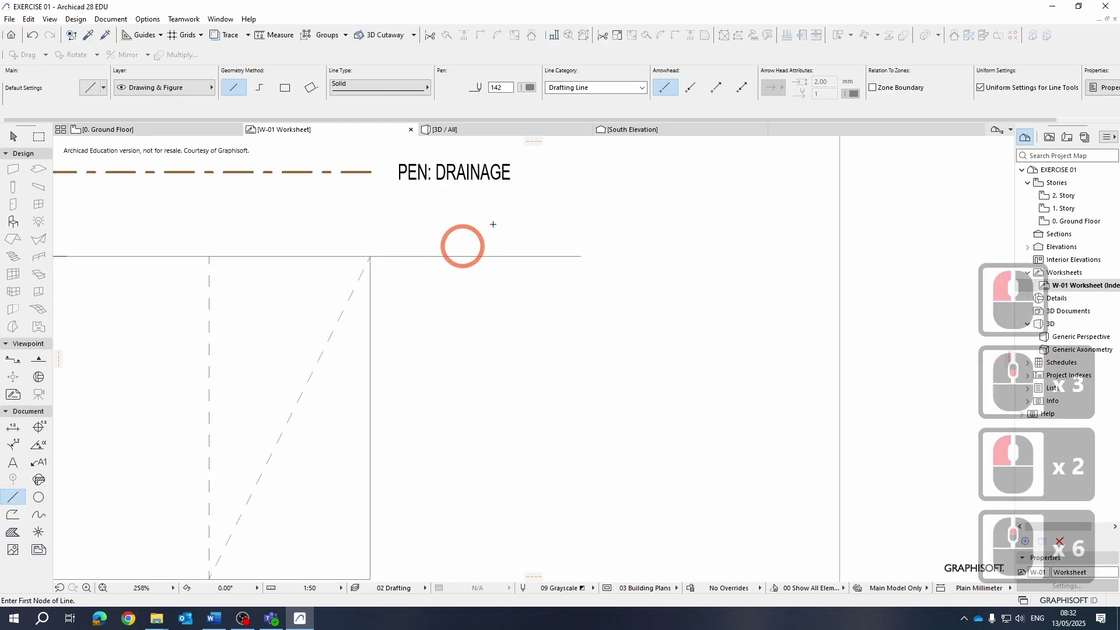
Delete the trial line that extends beyond the top edge of exercise 02's square
key(Escape)
click(451, 253)
scroll(575, 295, down, 5)
key(Delete)
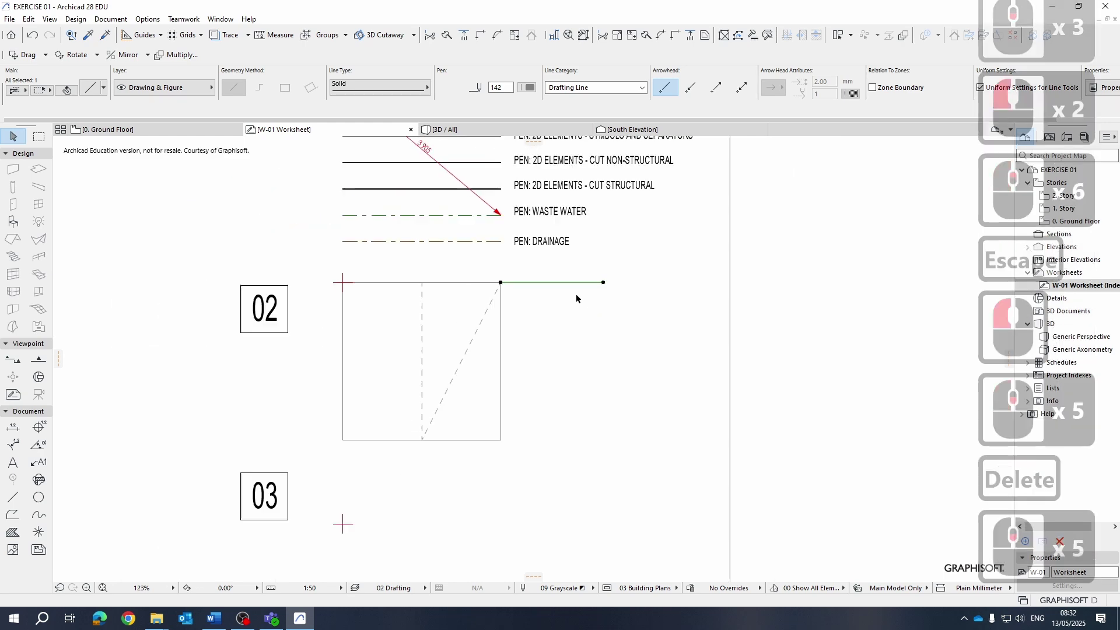
scroll(595, 300, down, 6)
scroll(593, 298, up, 5)
double_click(533, 281)
key(Delete)
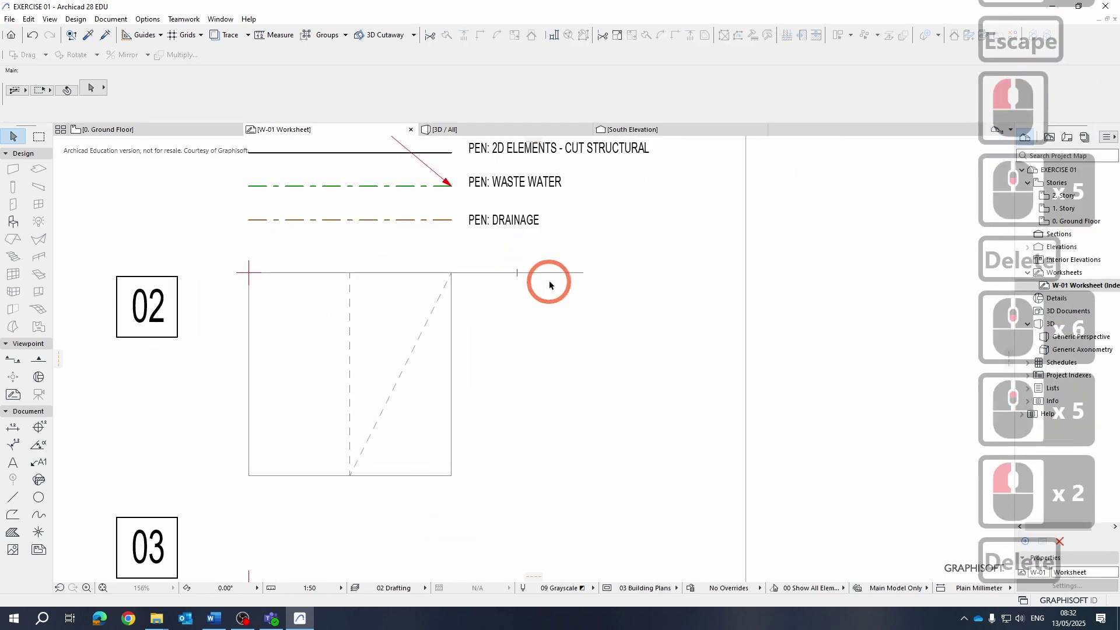
key(Delete)
Compare exercise 02 with its reference spiral and pick up the line settings of the exercise square's outline
scroll(466, 294, down, 8)
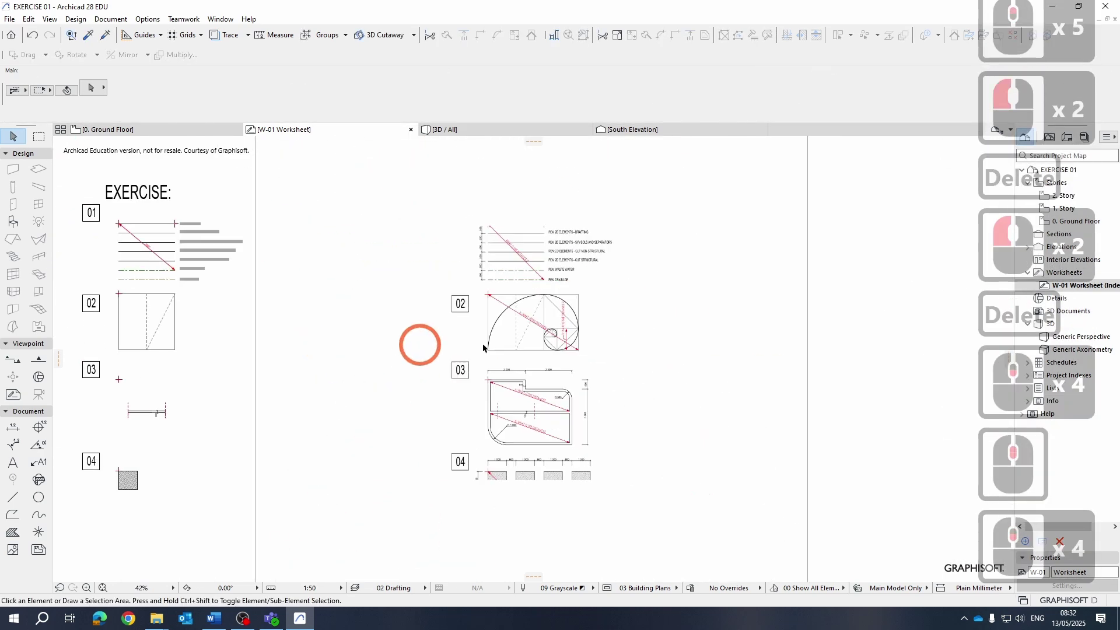
scroll(461, 359, up, 6)
scroll(463, 359, up, 2)
scroll(632, 381, down, 6)
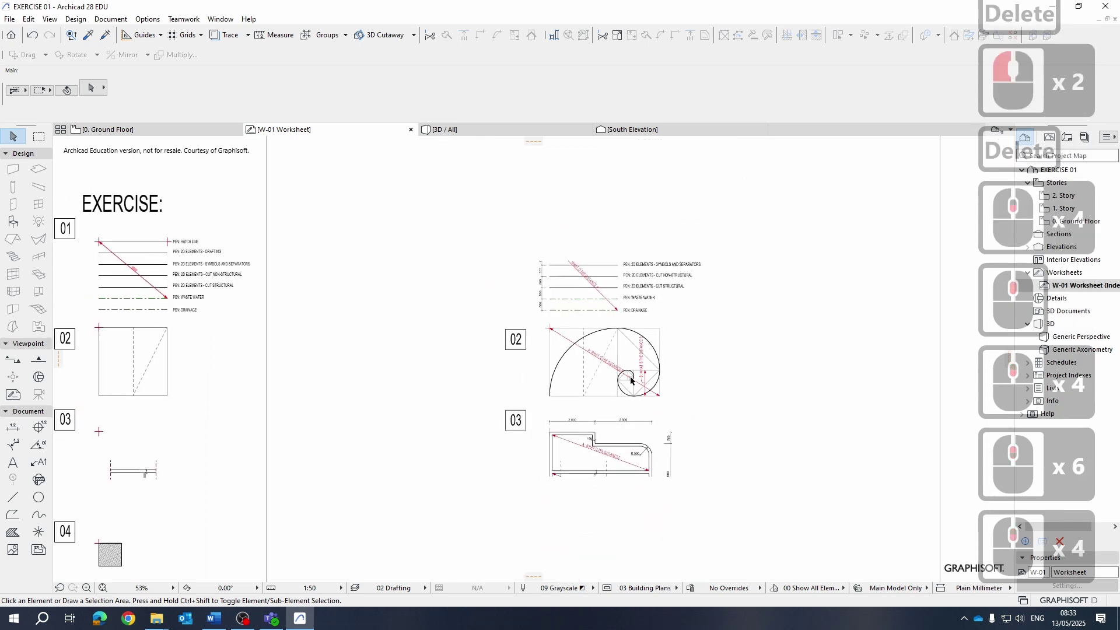
scroll(303, 361, up, 6)
scroll(311, 336, up, 4)
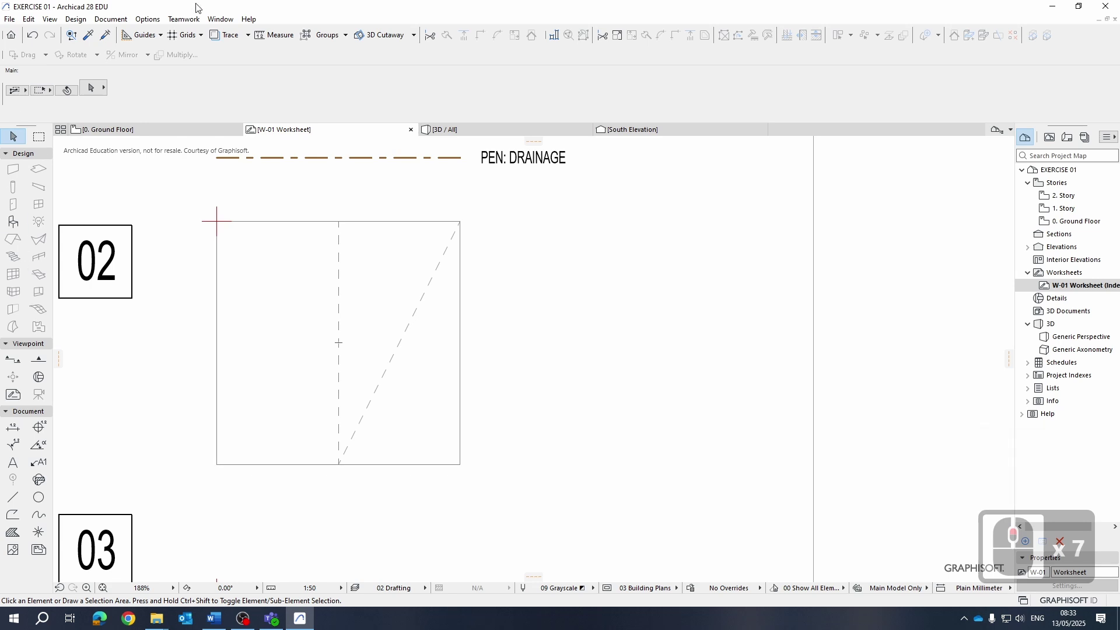
click(72, 35)
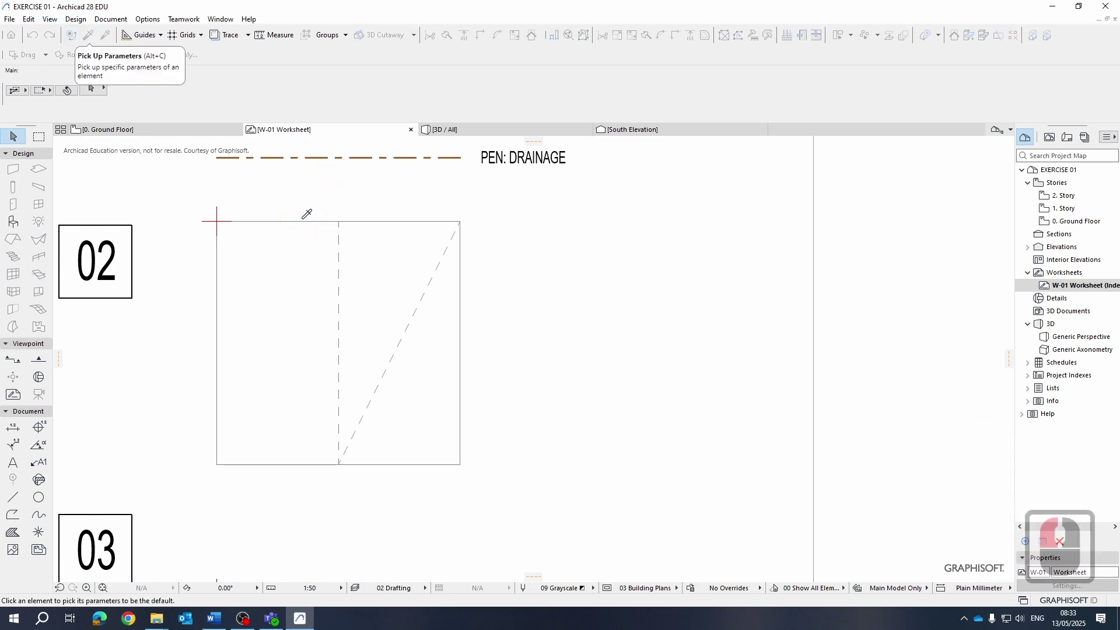
click(304, 216)
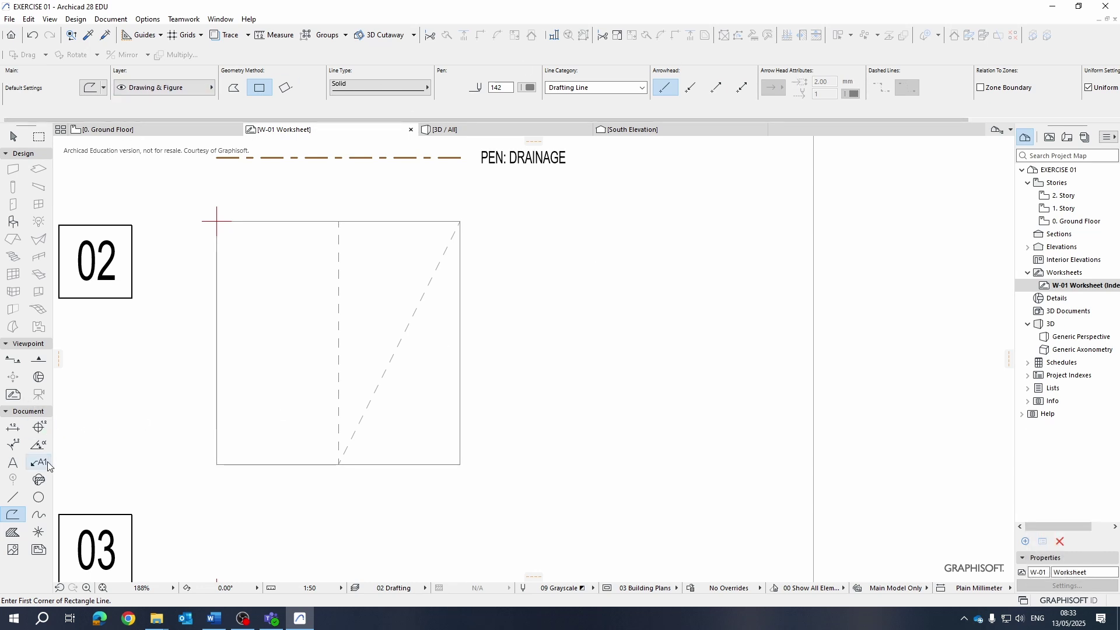
Draw a full 360° circle centred on the square's bottom-edge midpoint, passing through its top-right corner
click(39, 497)
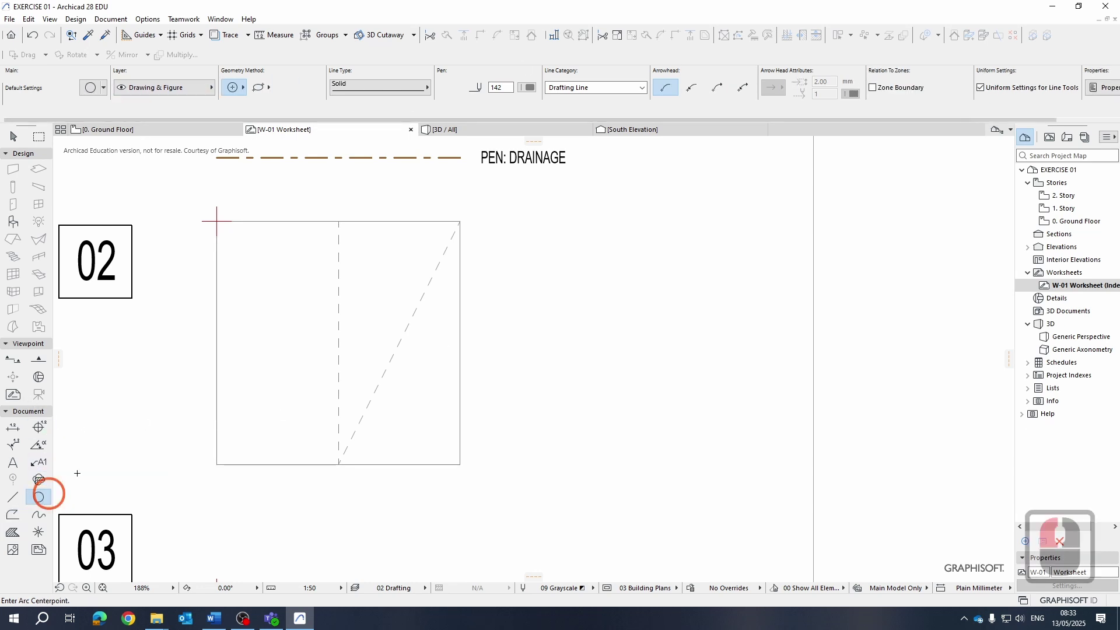
click(338, 464)
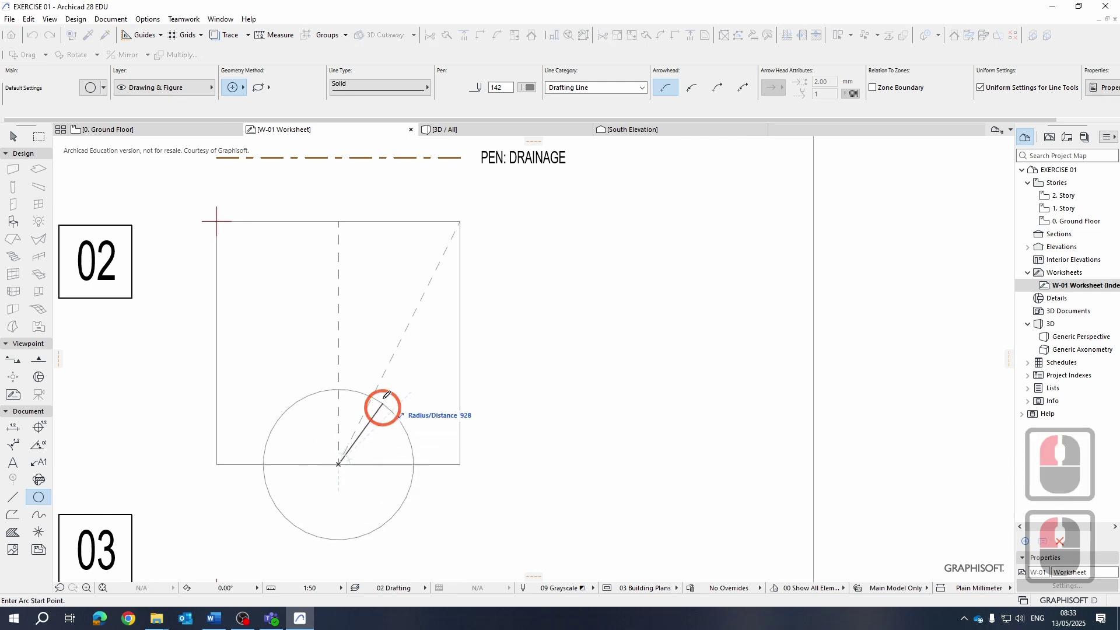
scroll(339, 461, up, 7)
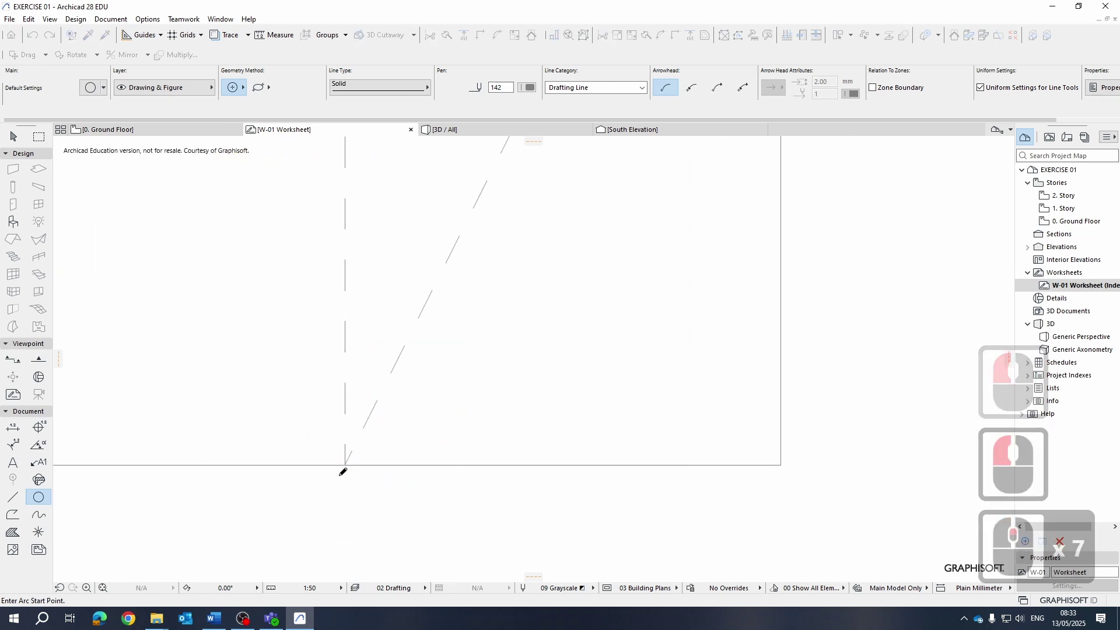
scroll(341, 462, down, 6)
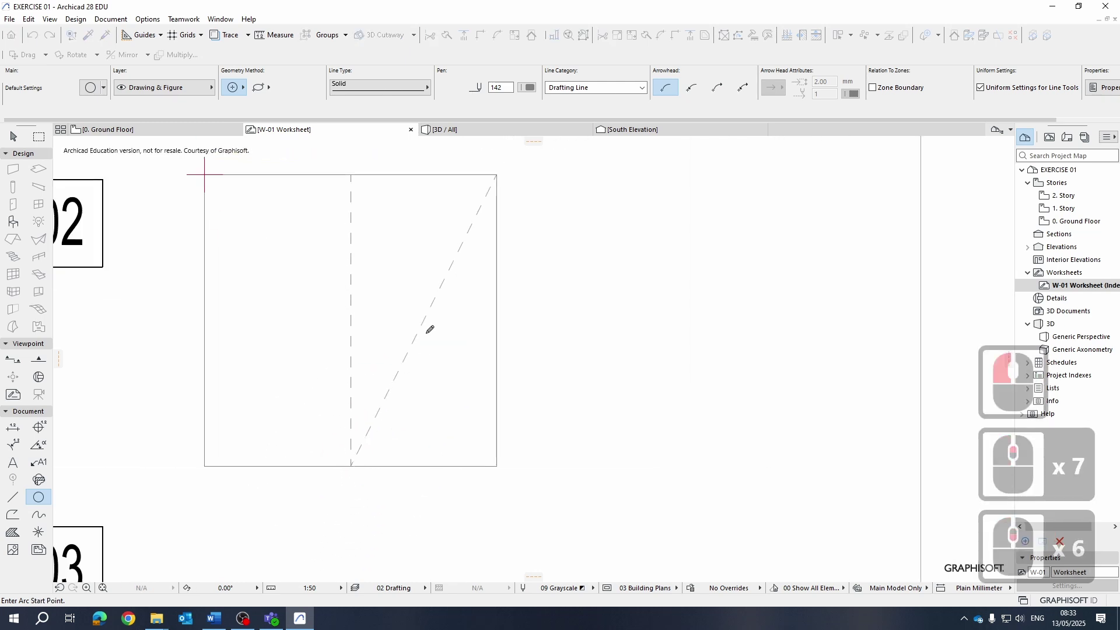
click(498, 173)
scroll(561, 203, down, 5)
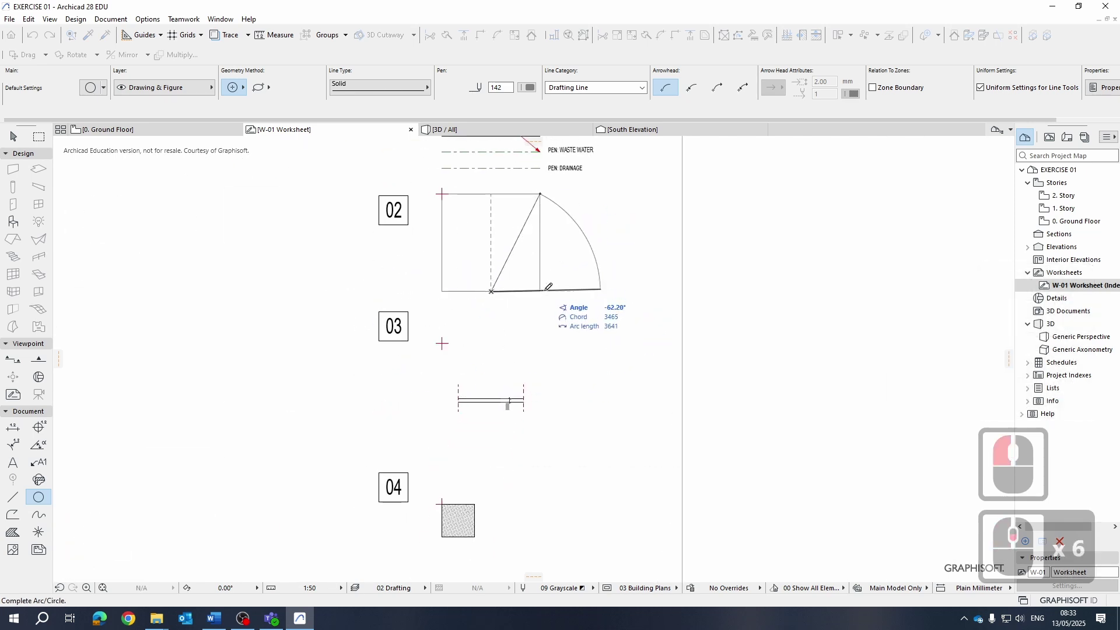
text(360)
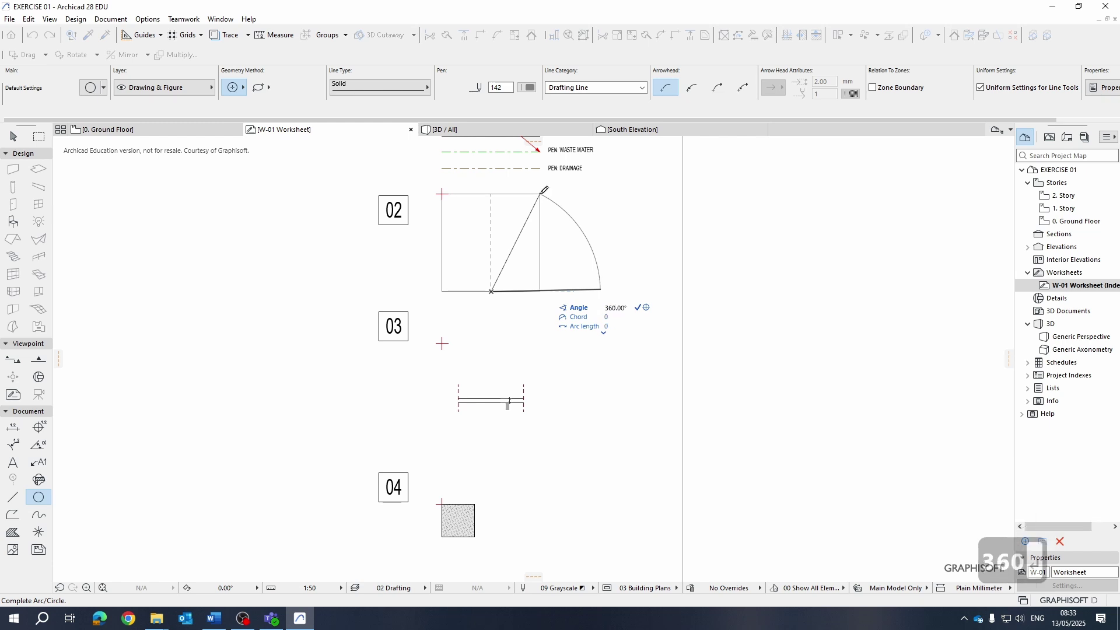
key(Return)
scroll(565, 198, up, 5)
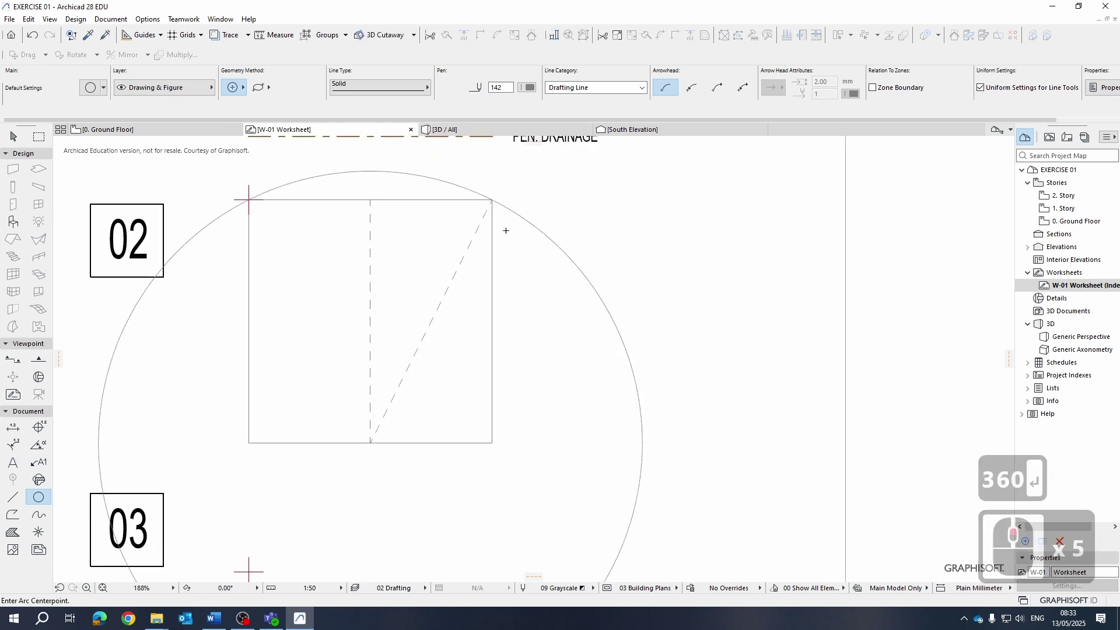
scroll(461, 215, up, 1)
scroll(529, 222, down, 3)
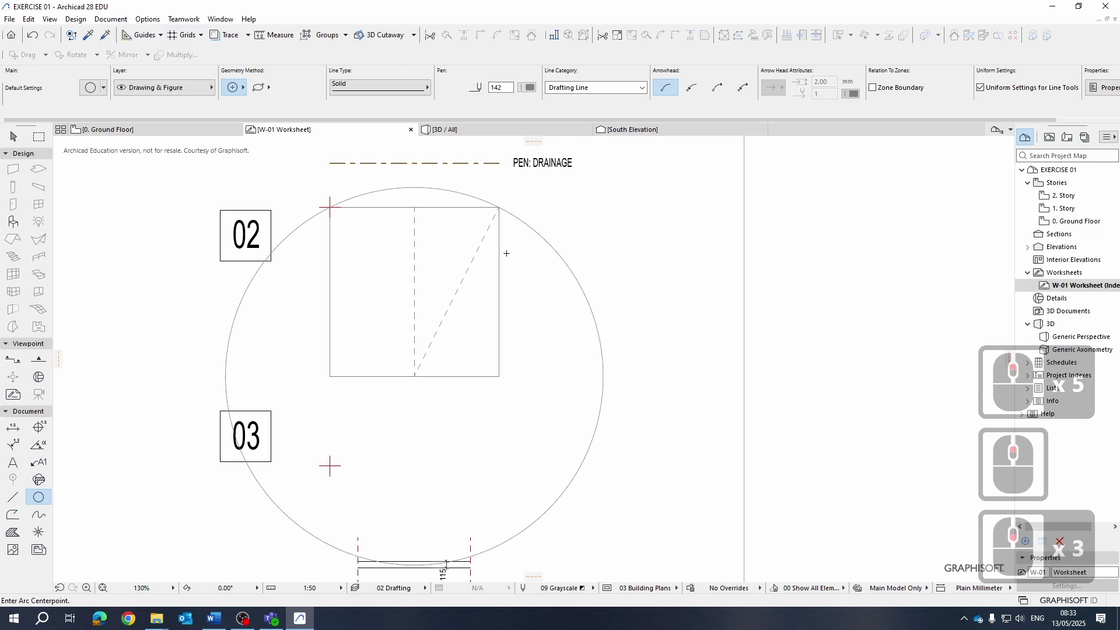
Extend the square's bottom edge with a horizontal line from its bottom-right corner to the circle
click(14, 497)
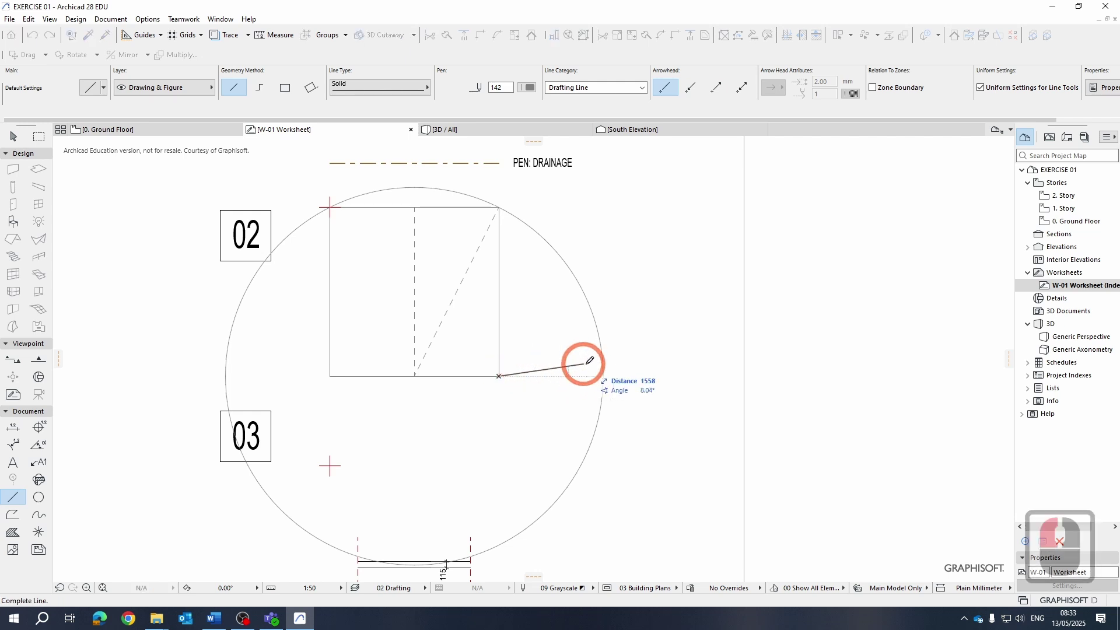
scroll(598, 378, up, 4)
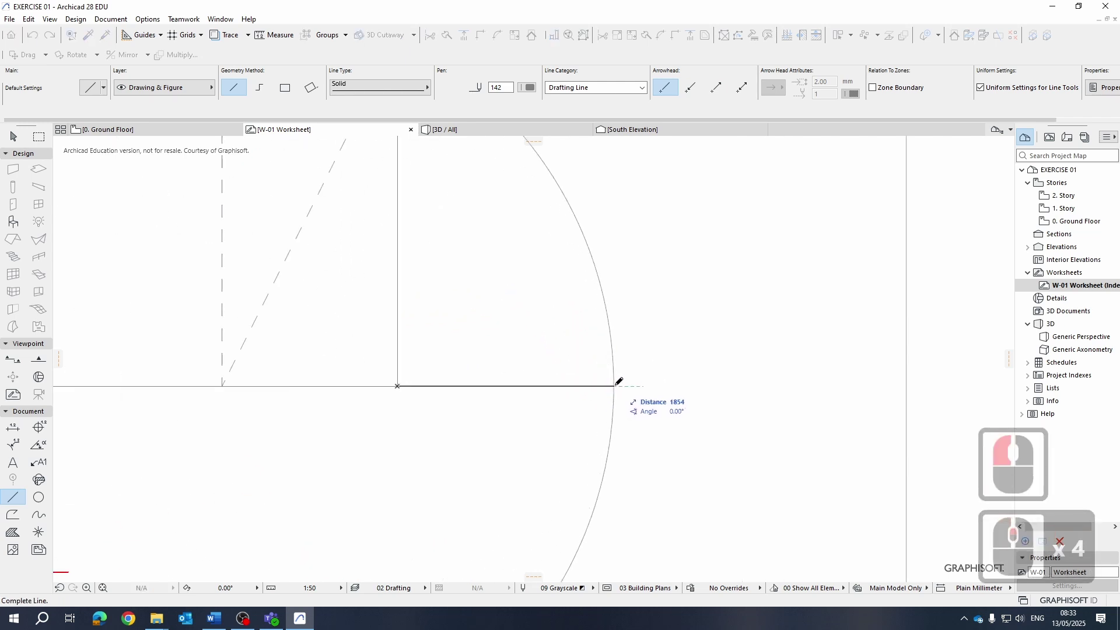
click(613, 384)
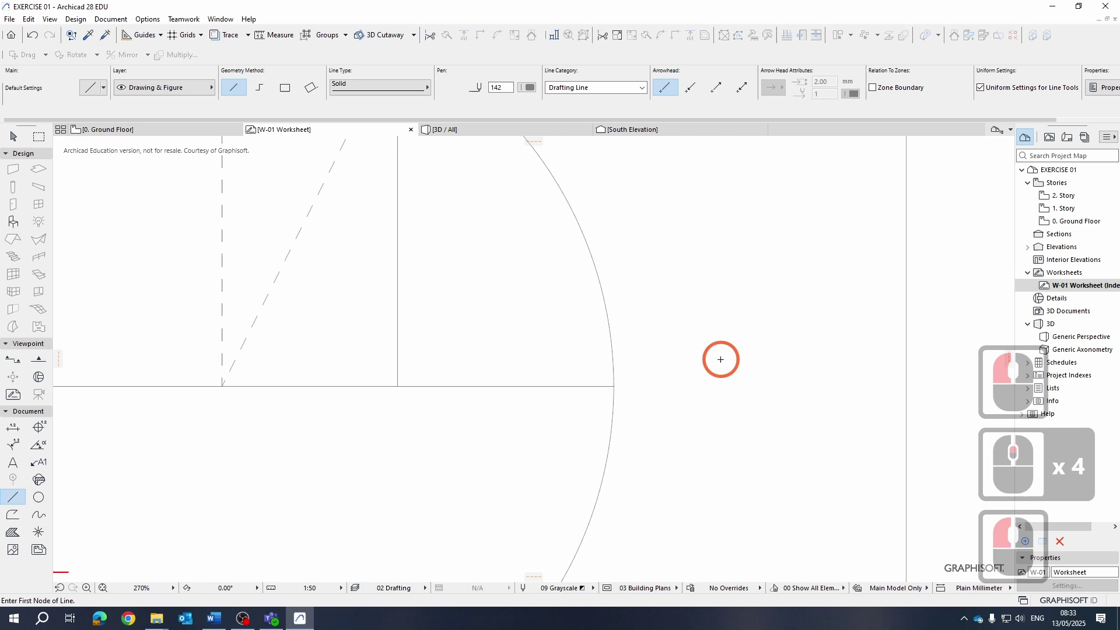
Draw a vertical 3000 line up from the circle intersection and a horizontal line back to the square's top-right corner
click(614, 386)
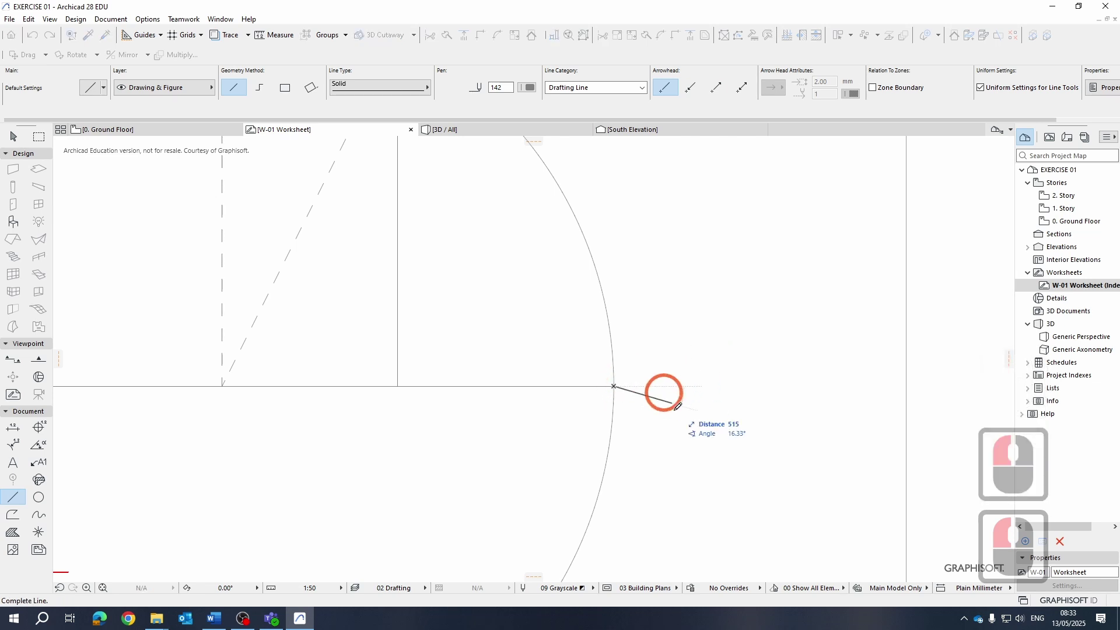
scroll(677, 405, down, 3)
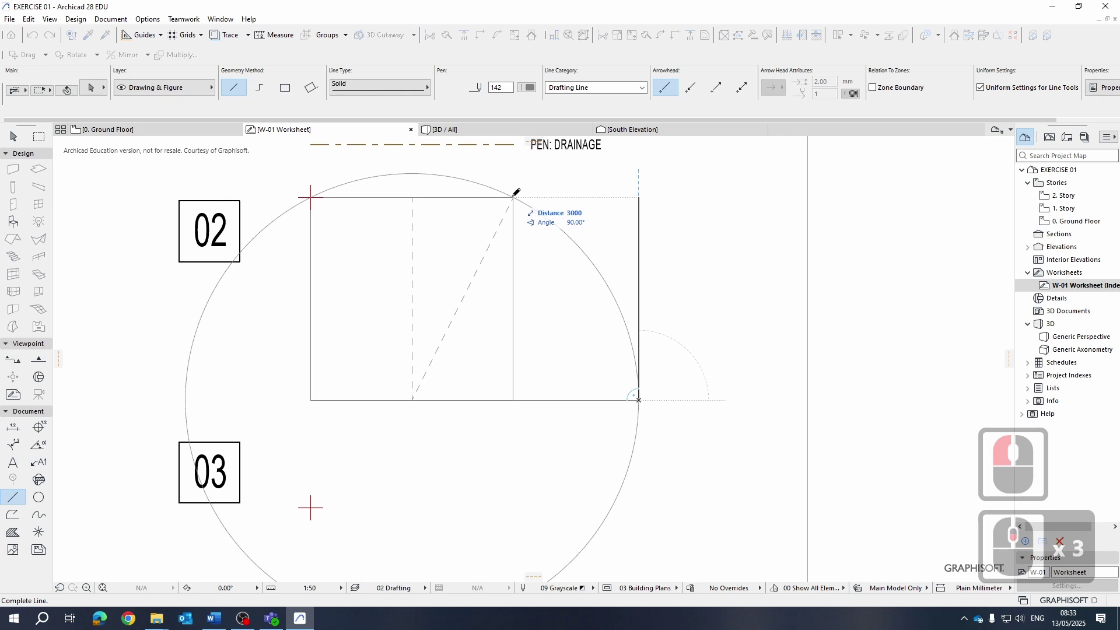
shift+click(638, 196)
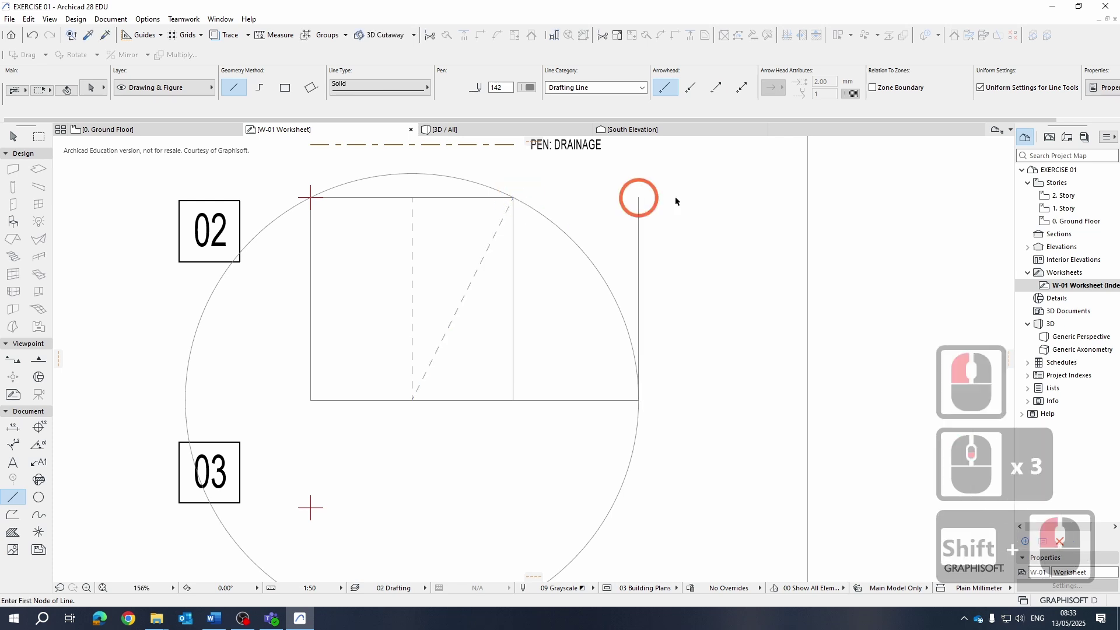
click(639, 197)
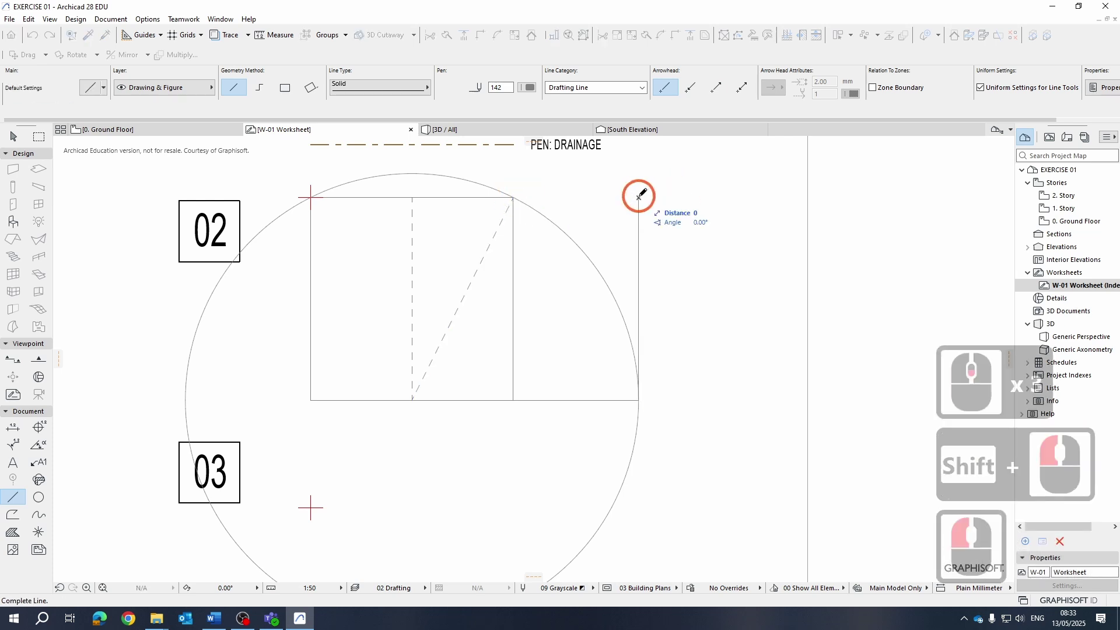
shift+click(516, 195)
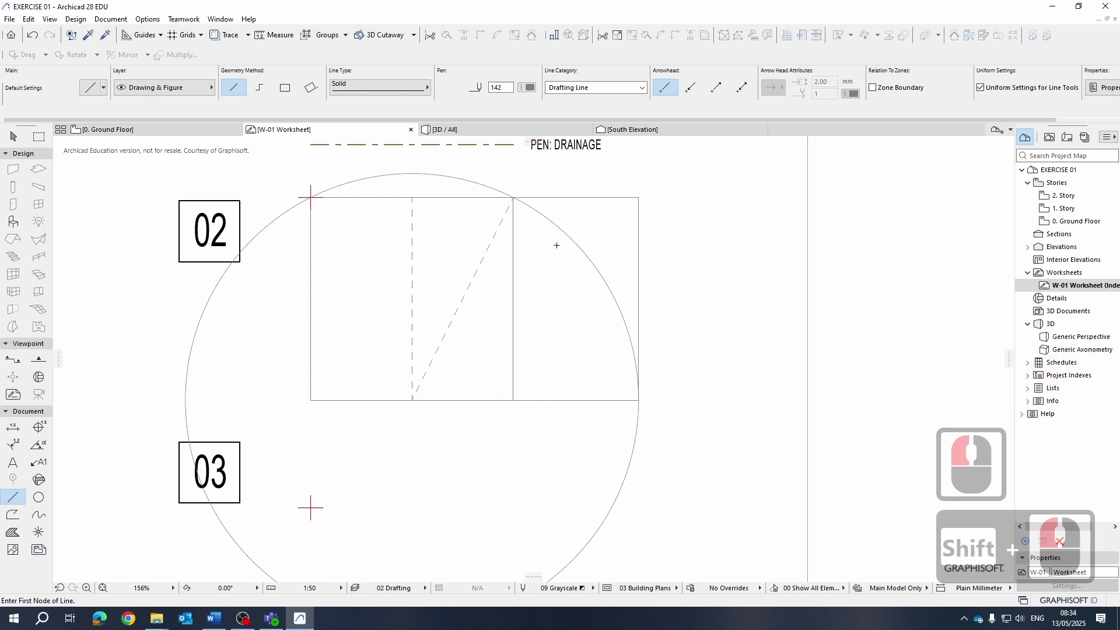
Delete the construction circle around exercise 02, keeping the extended rectangle
click(13, 137)
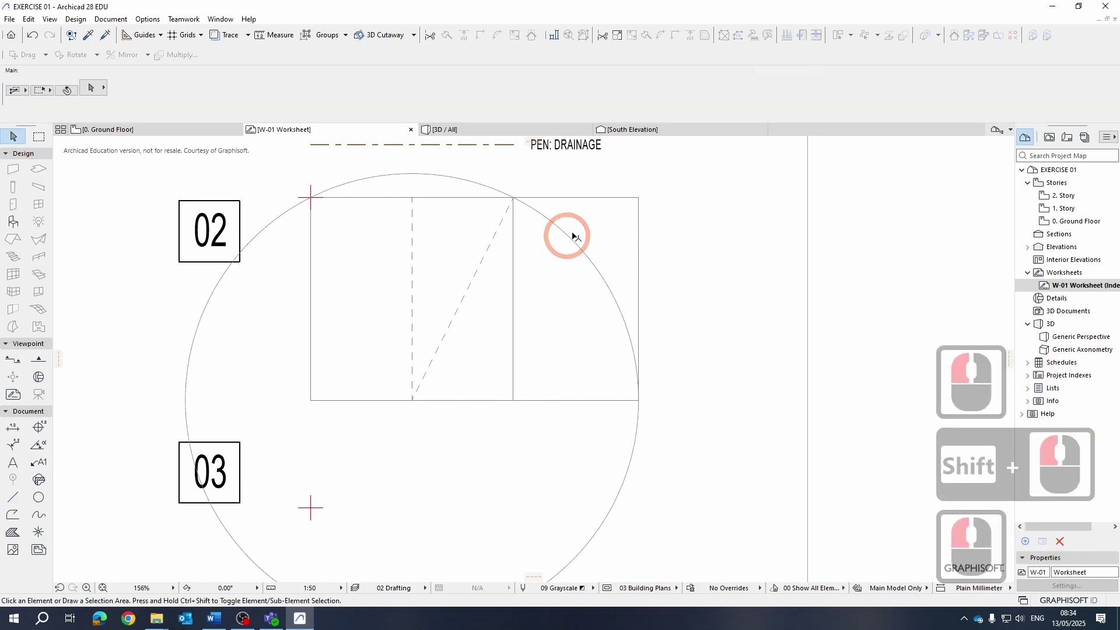
click(573, 238)
key(Delete)
Examine the reference drawing of exercise 02, including the spiral's nested squares, diagonals and the A and B distance dimensions
scroll(568, 274, down, 5)
middle_drag(572, 282, 456, 318)
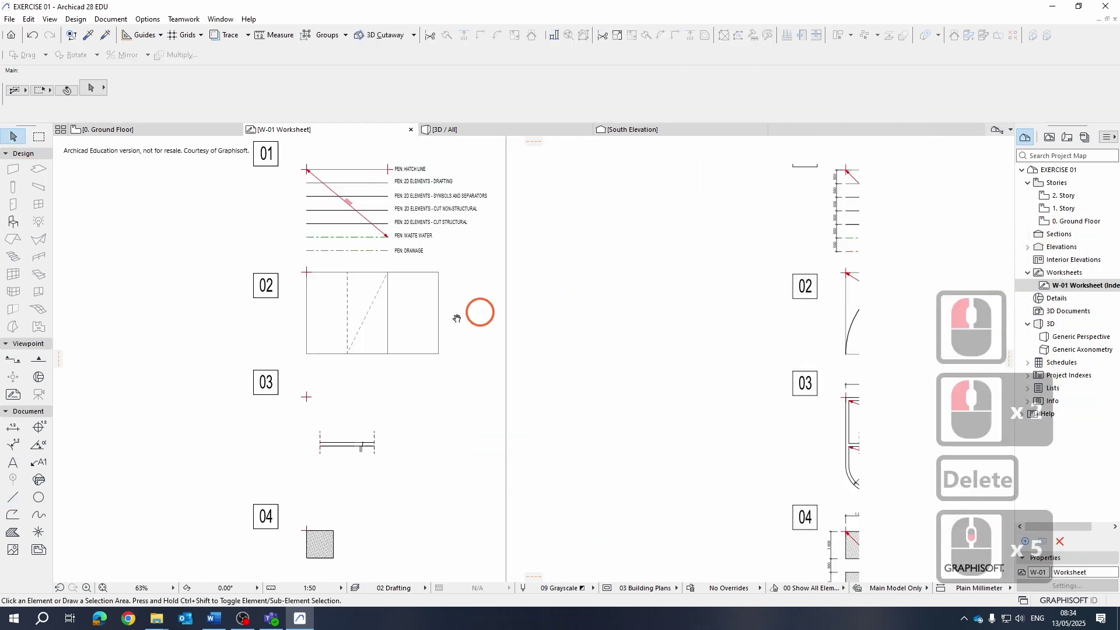
scroll(457, 318, down, 4)
scroll(747, 323, up, 10)
scroll(635, 243, down, 5)
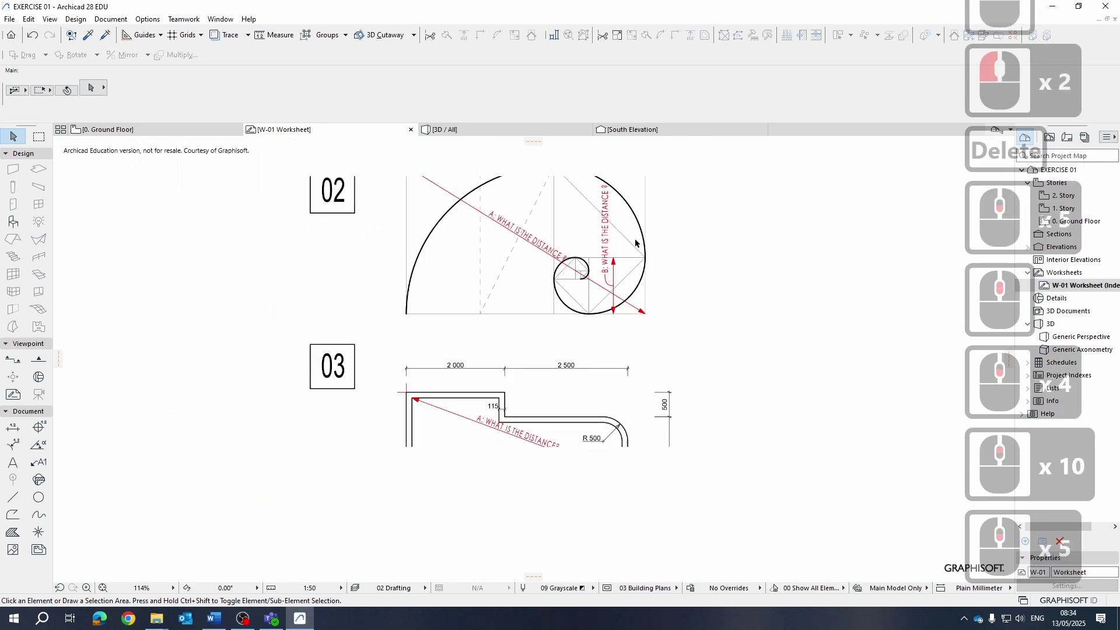
scroll(636, 243, down, 3)
scroll(609, 234, up, 5)
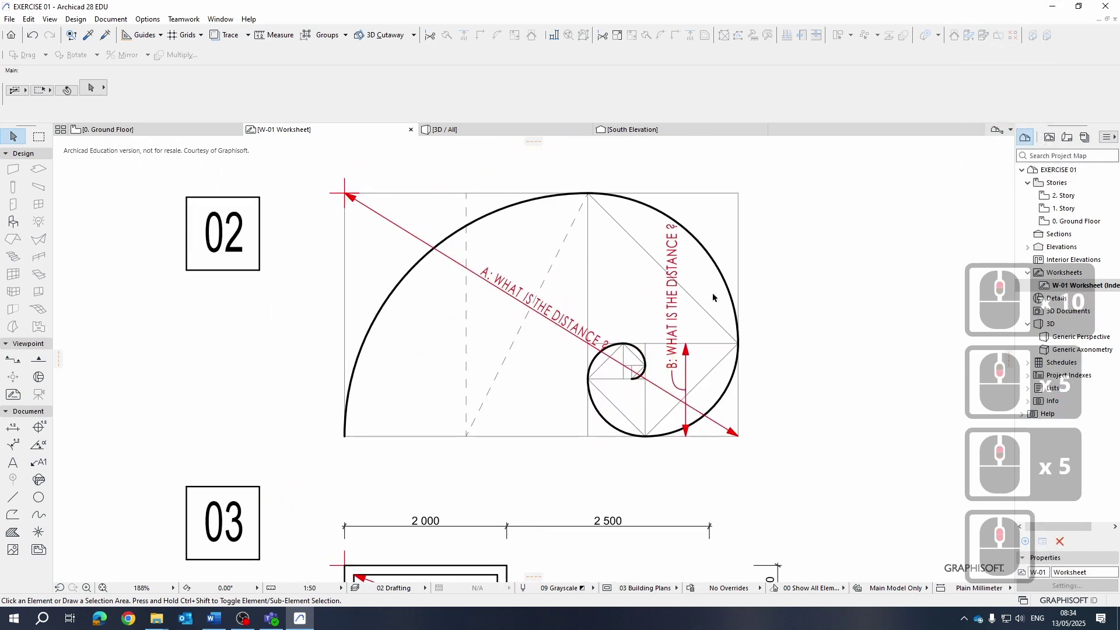
scroll(715, 297, up, 4)
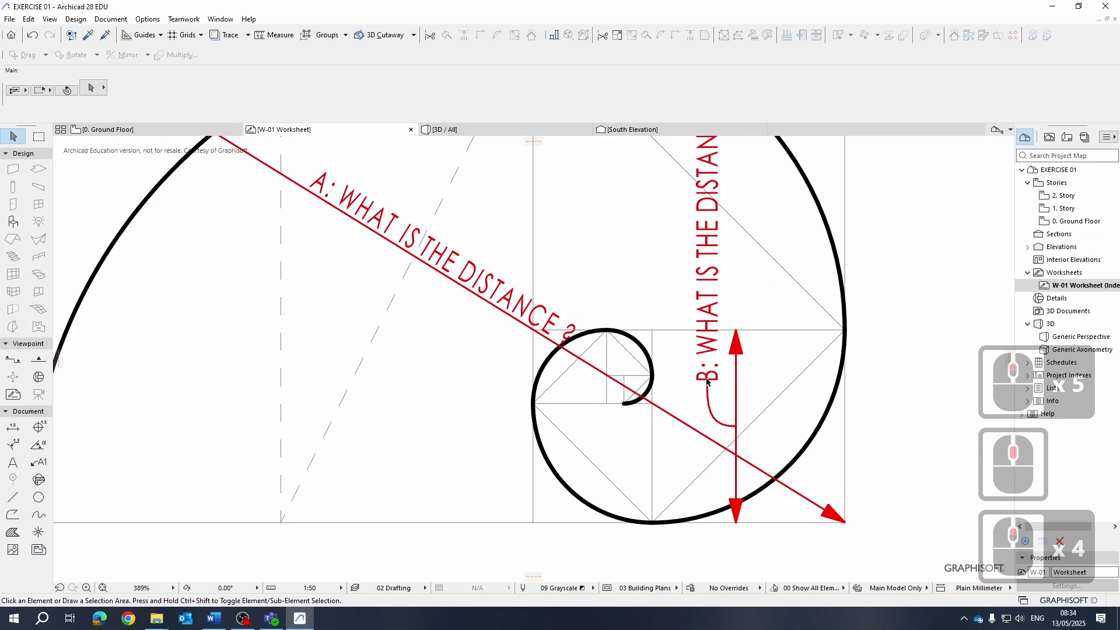
scroll(723, 277, down, 13)
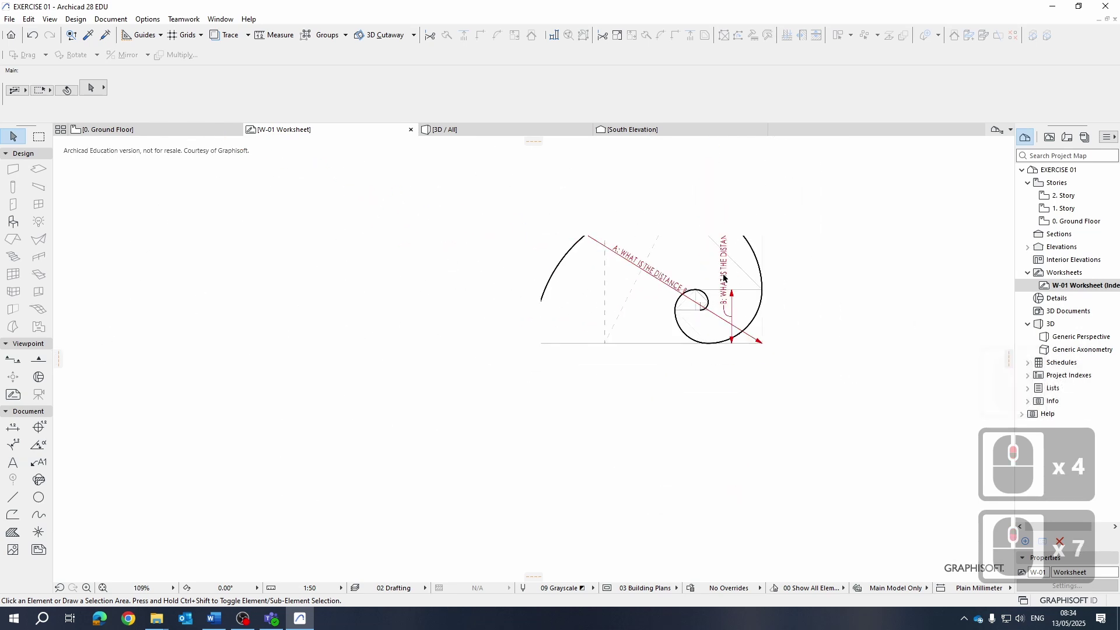
Compare the extended rectangle of exercise 02 with the nested squares and diagonals in its reference drawing
scroll(724, 278, down, 1)
scroll(457, 265, up, 7)
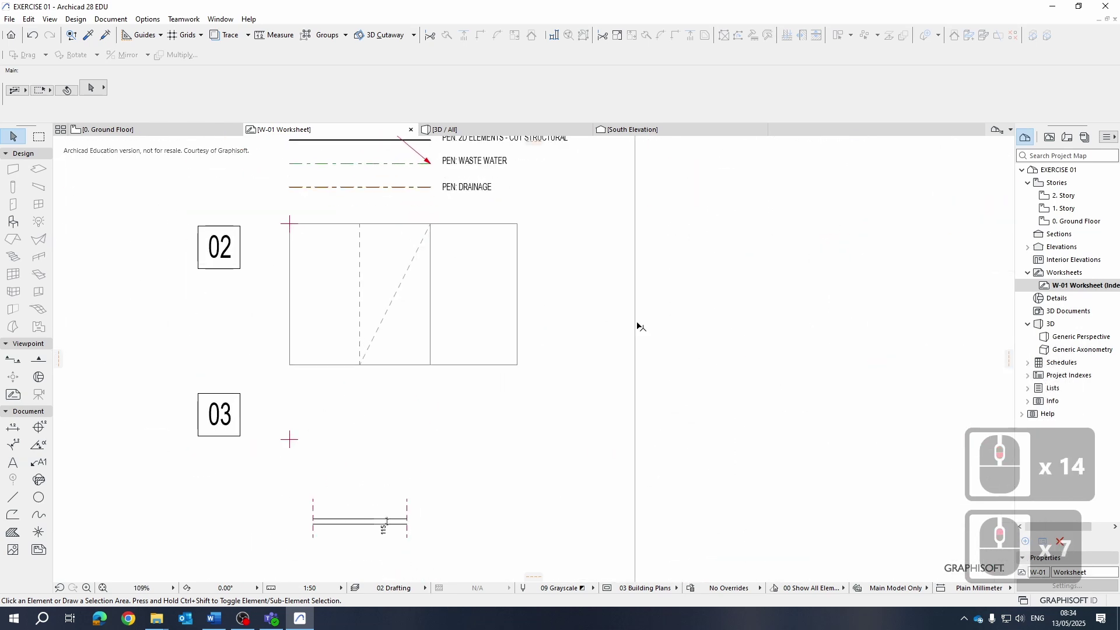
middle_drag(635, 324, 489, 324)
scroll(289, 324, down, 4)
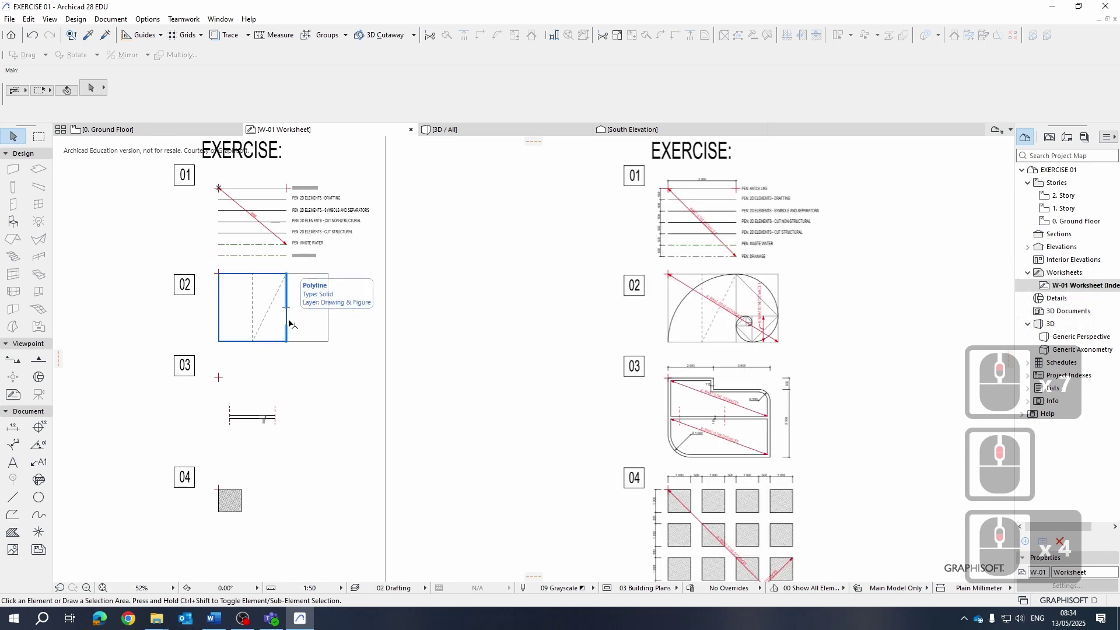
scroll(233, 347, up, 5)
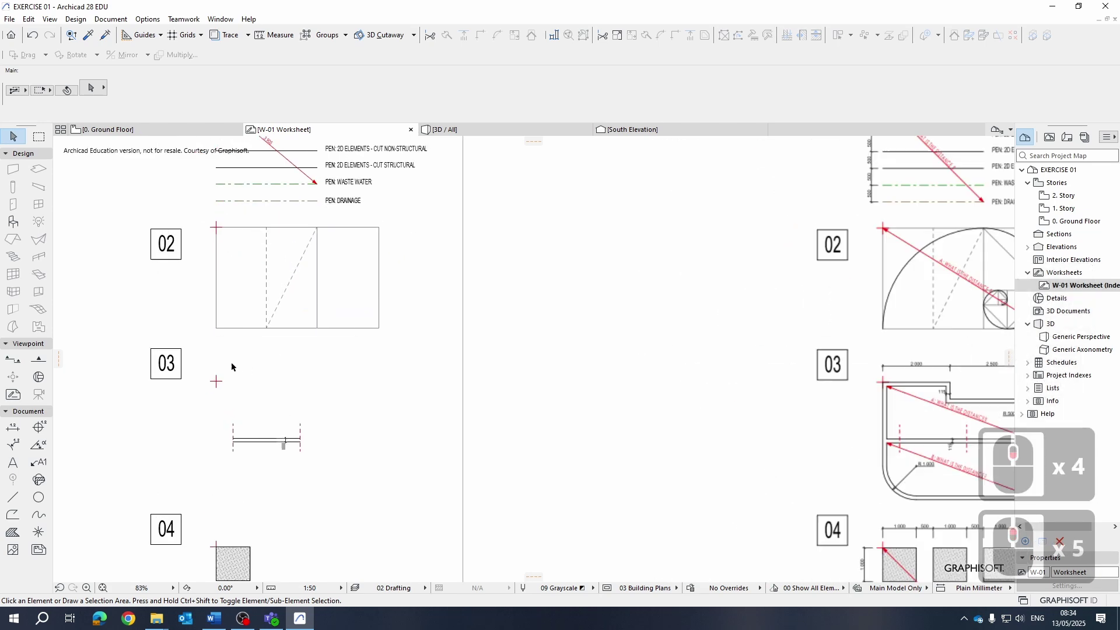
middle_drag(234, 204, 189, 280)
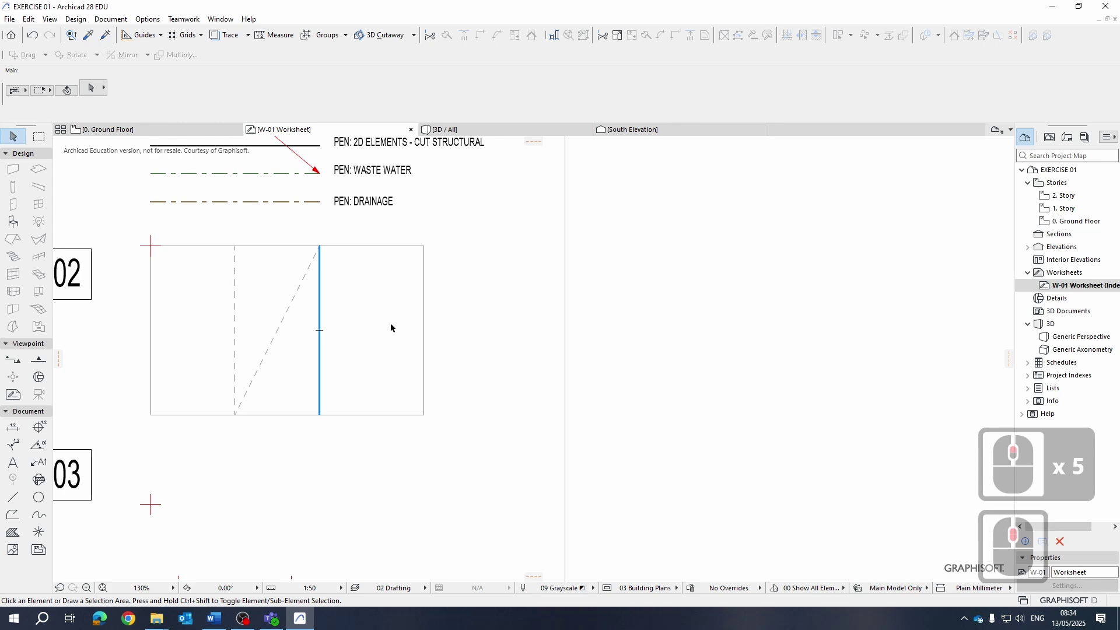
scroll(391, 325, down, 4)
middle_drag(298, 321, 626, 328)
scroll(626, 327, up, 4)
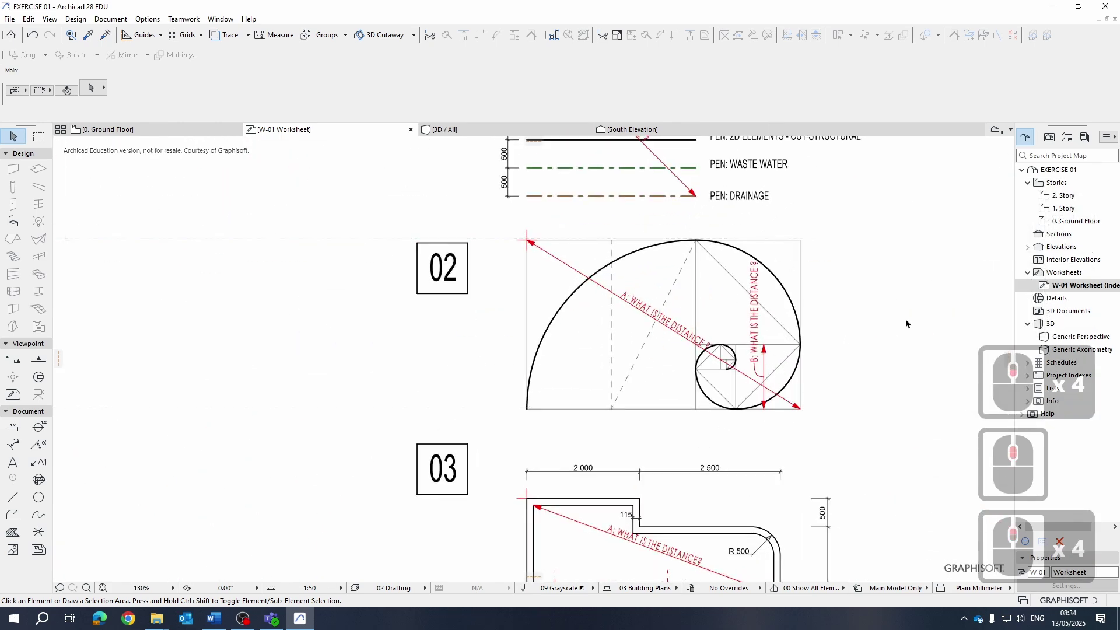
scroll(928, 260, down, 5)
middle_drag(878, 309, 429, 309)
scroll(429, 304, up, 10)
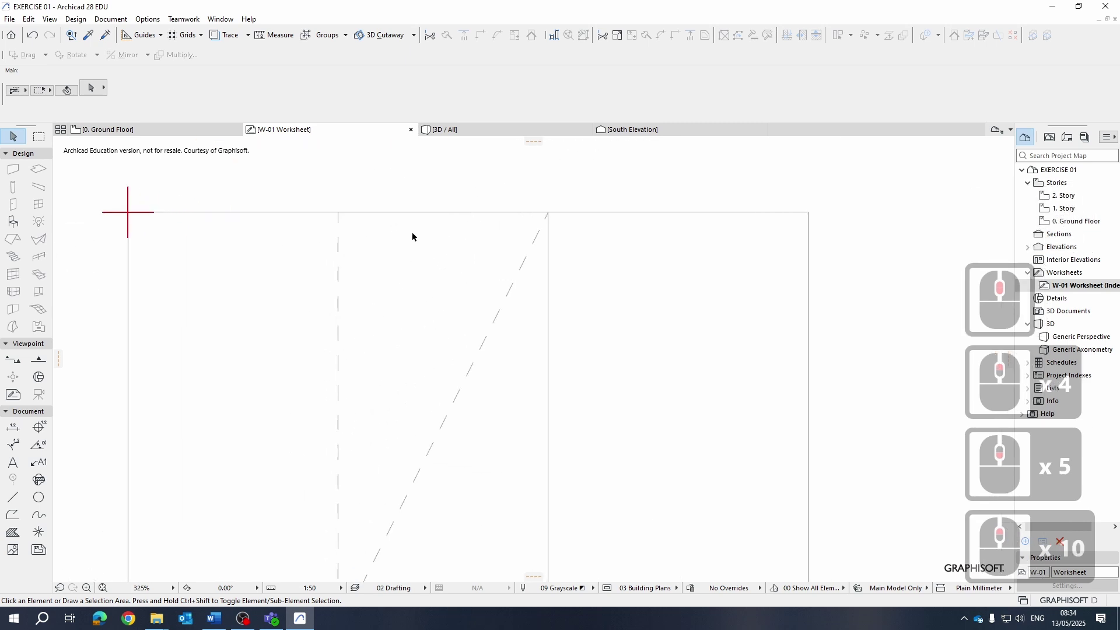
middle_drag(413, 235, 251, 250)
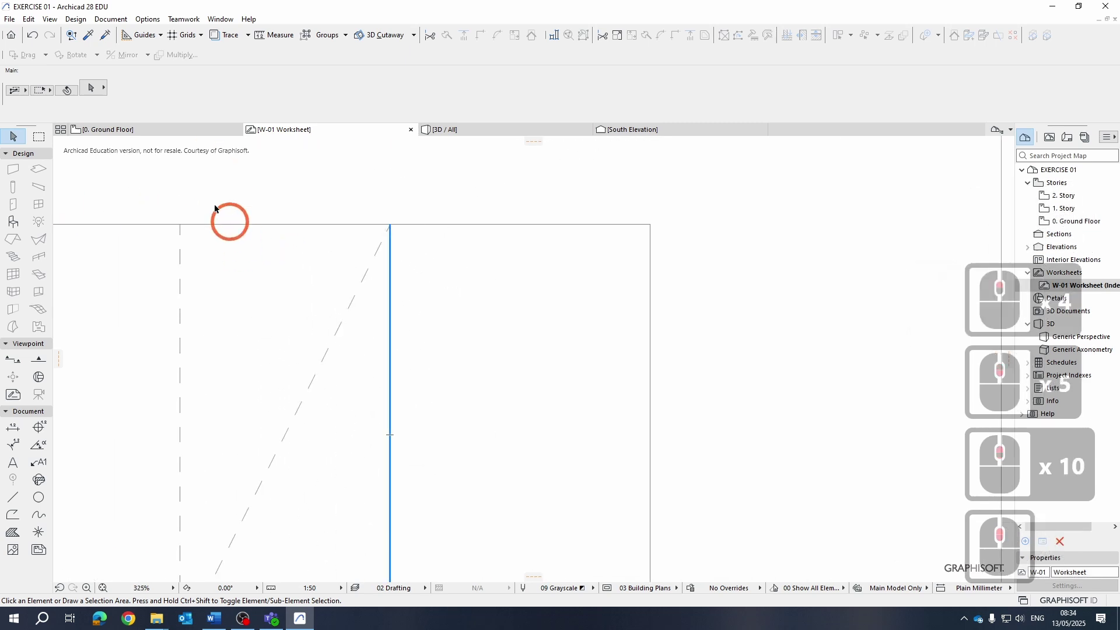
Draw a 45° diagonal line from the square's top-right corner to the rectangle's right edge and a horizontal line back to the square's right edge
click(13, 497)
click(390, 224)
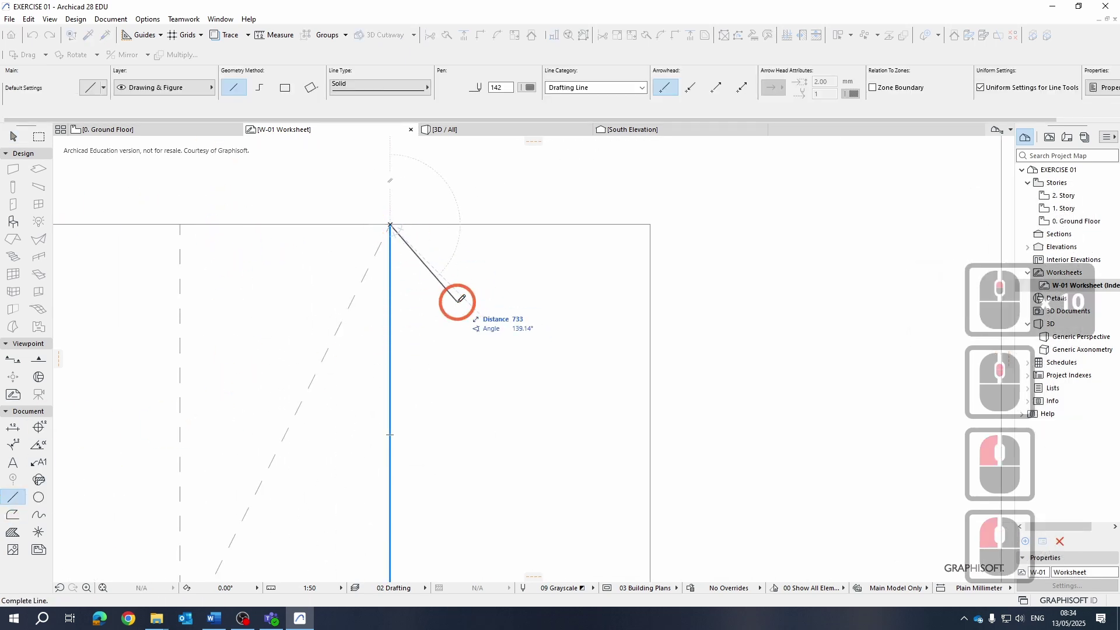
scroll(505, 299, down, 3)
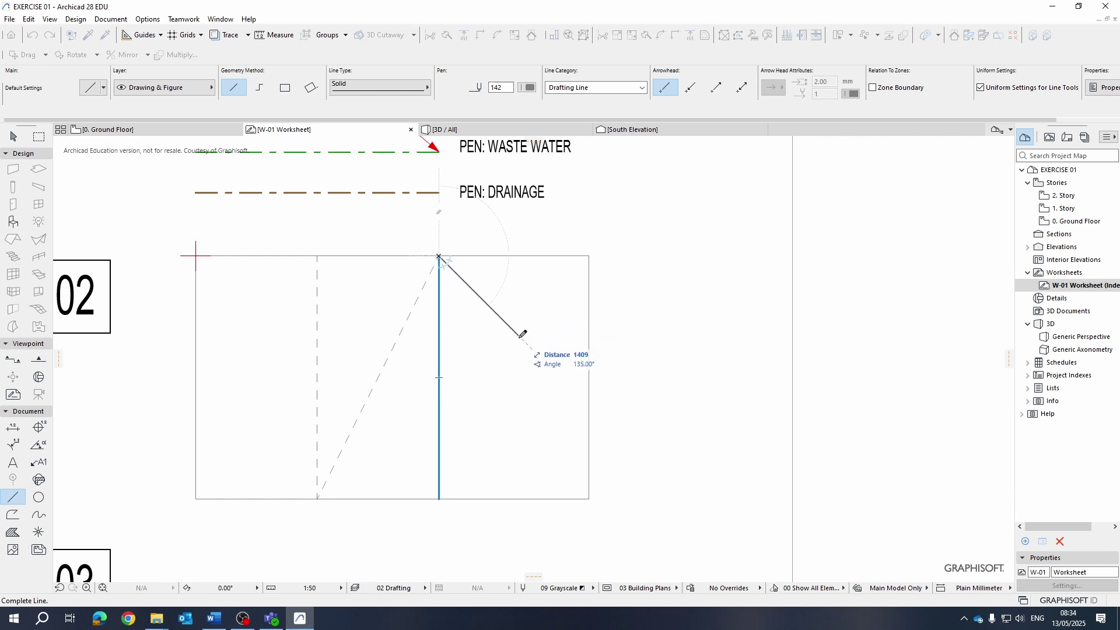
scroll(526, 344, down, 3)
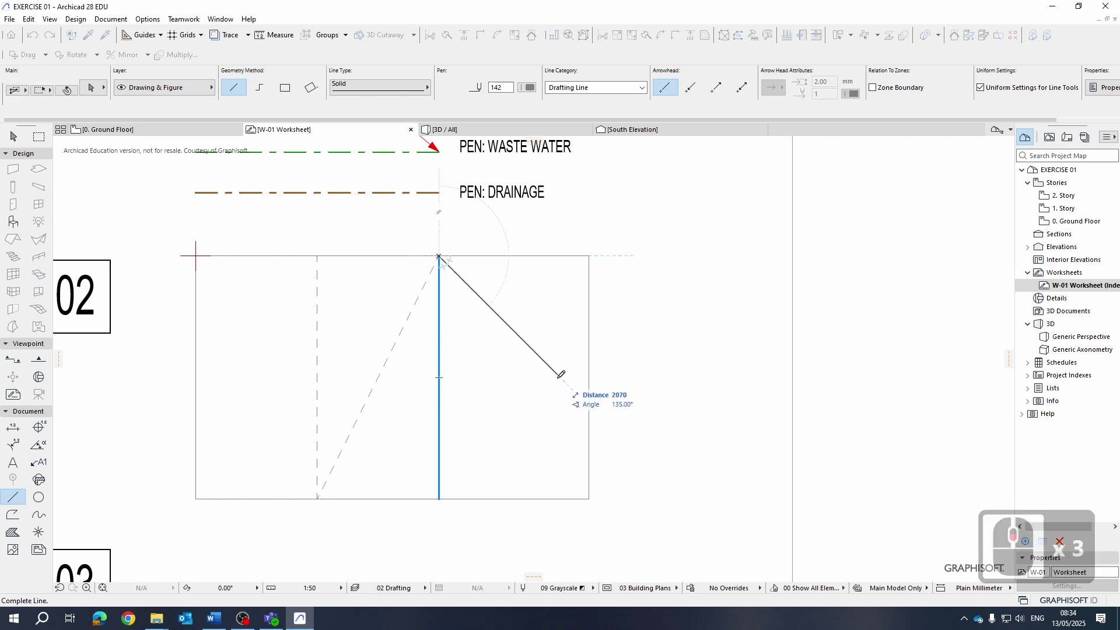
shift+click(591, 404)
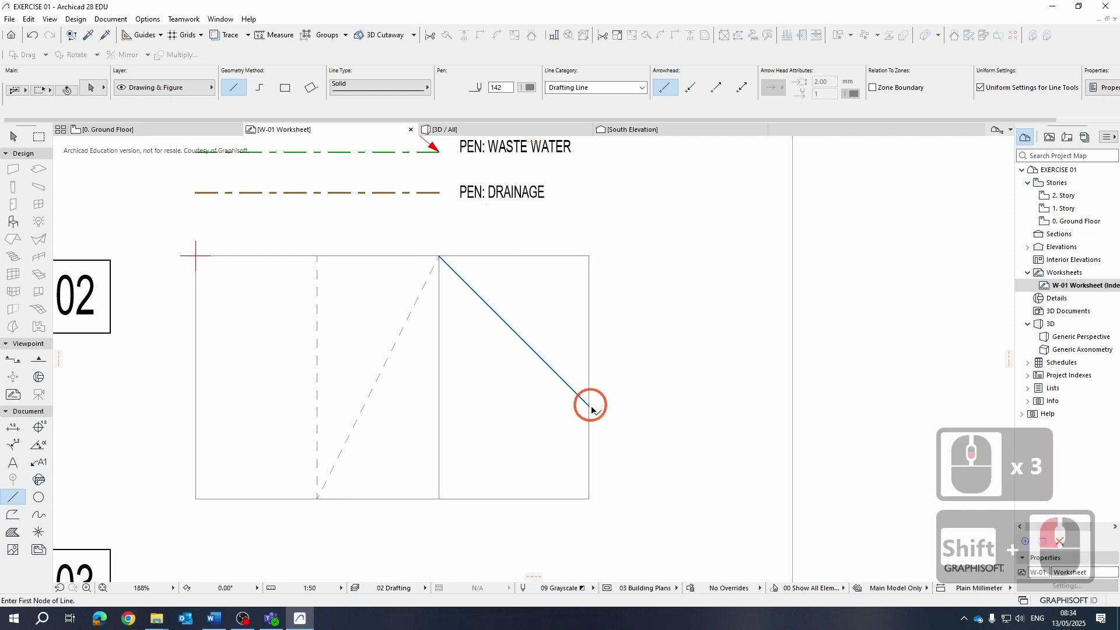
click(590, 405)
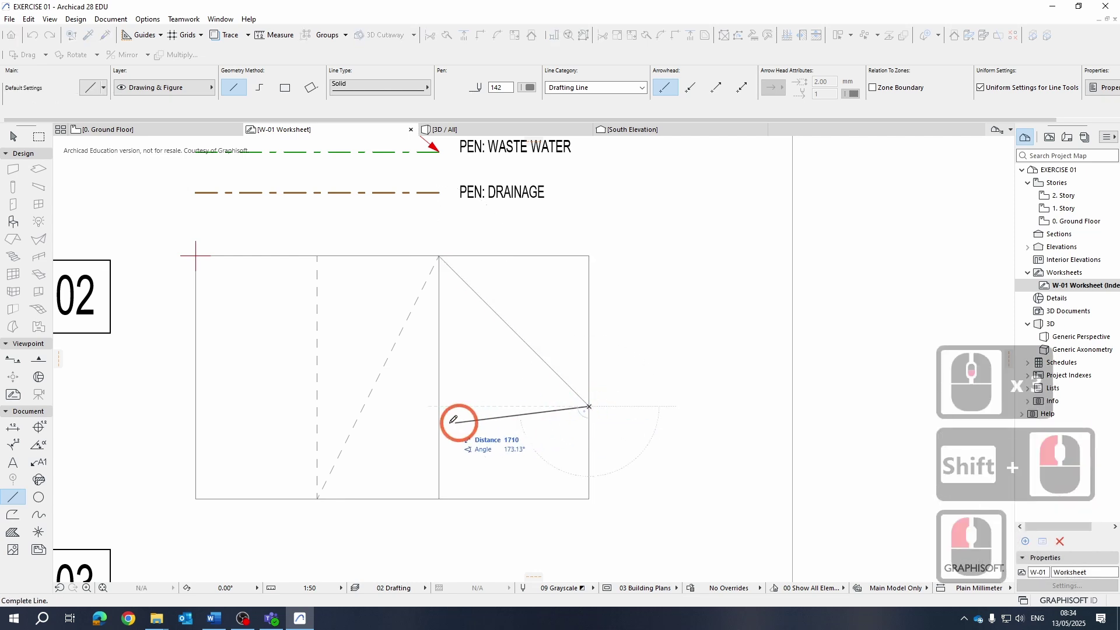
click(439, 406)
Draw a 45° diagonal from that point on the right edge down to the bottom edge and a vertical line up to the horizontal line
scroll(589, 406, up, 3)
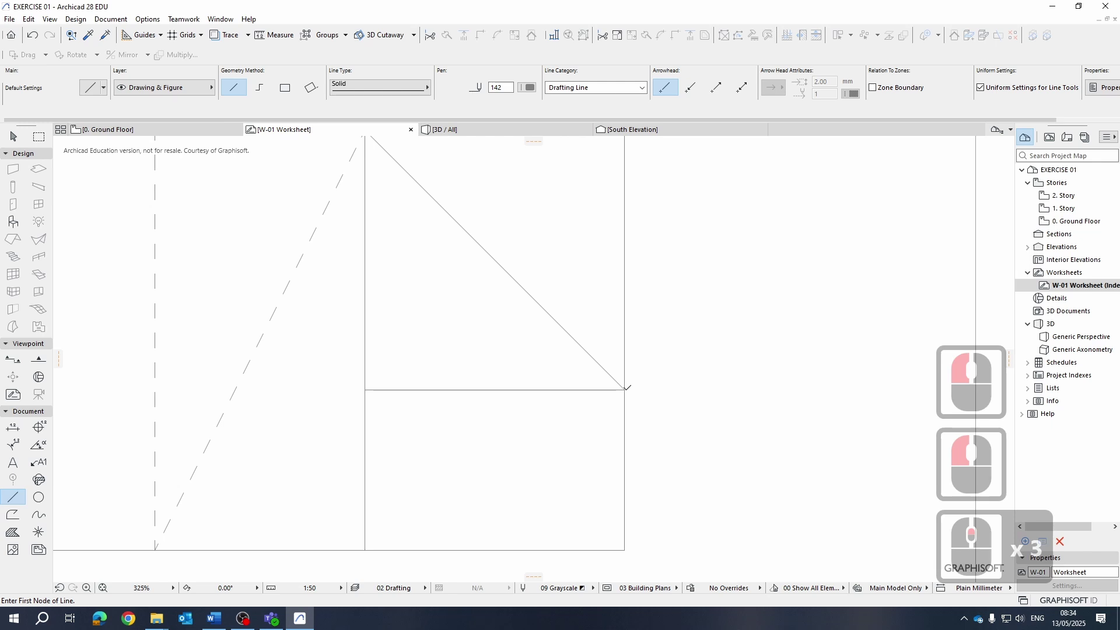
click(625, 390)
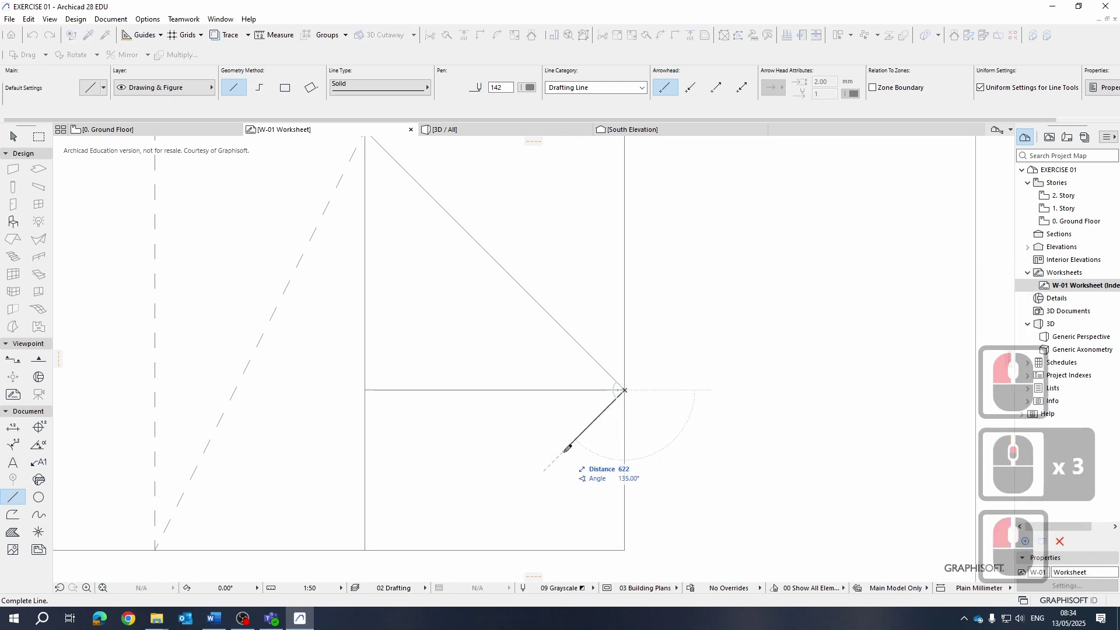
shift+click(474, 545)
click(464, 548)
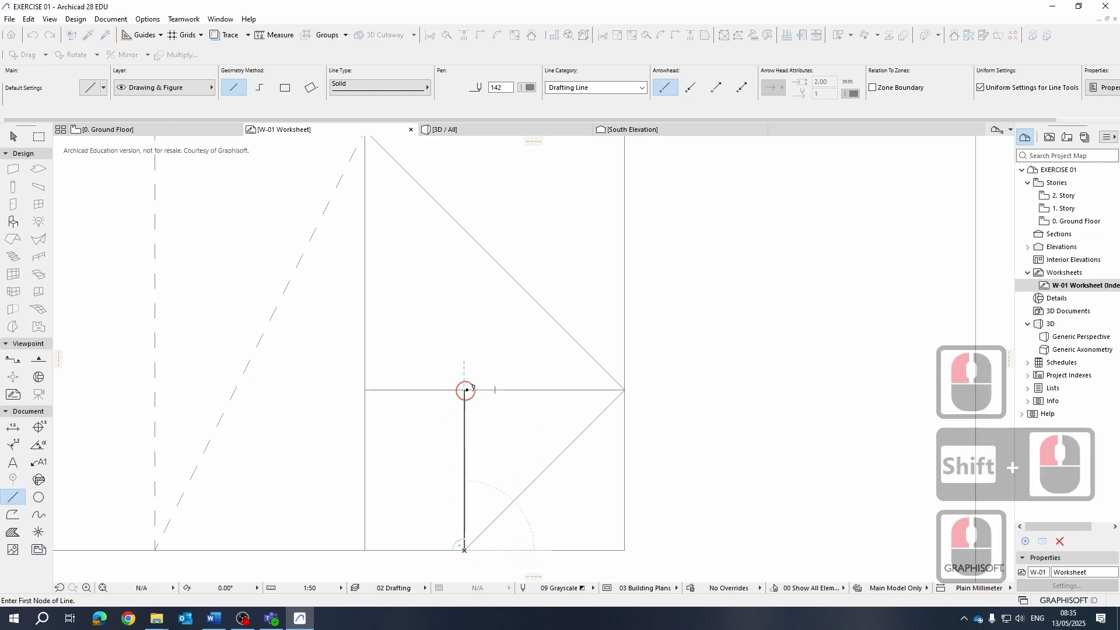
Check the smaller nested squares and the direction of their diagonals in the reference drawing of exercise 02
scroll(513, 413, down, 4)
scroll(494, 480, up, 5)
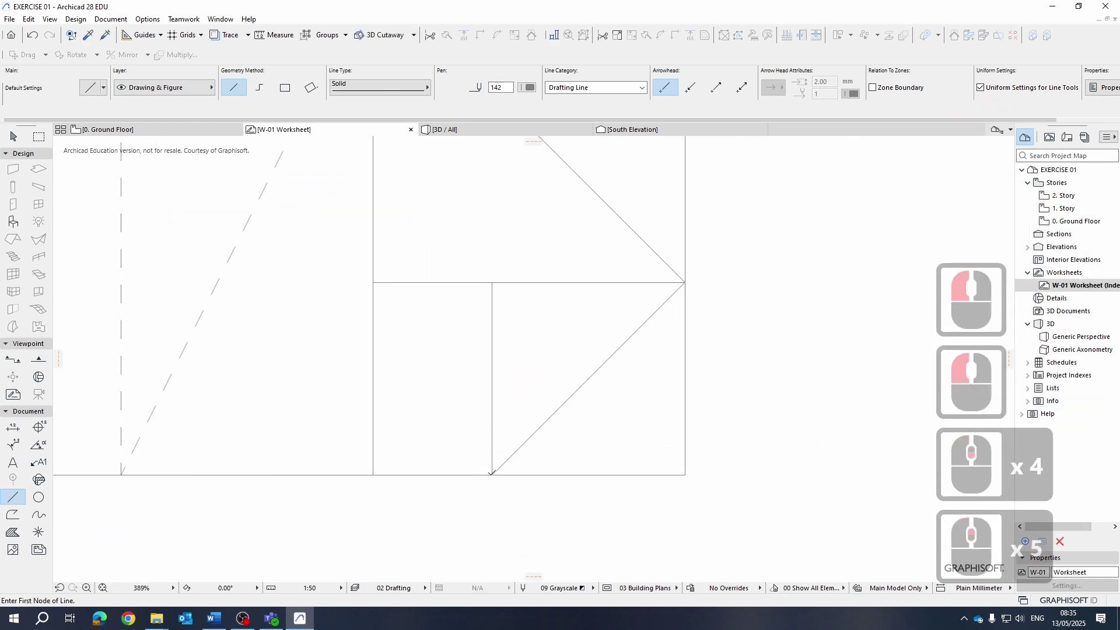
scroll(492, 473, down, 17)
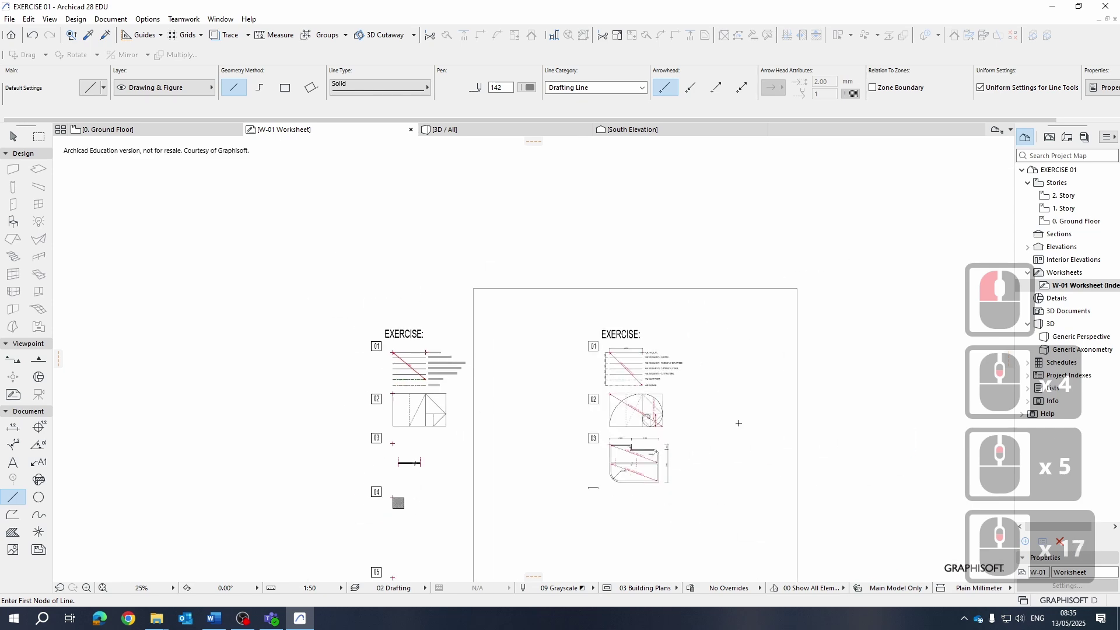
scroll(651, 419, up, 10)
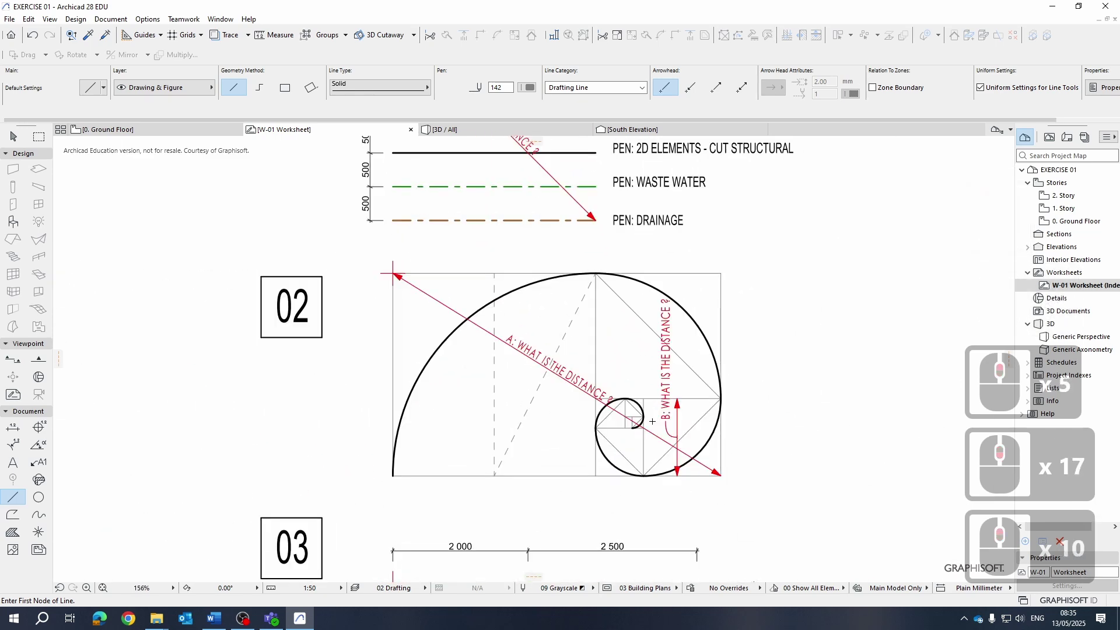
scroll(651, 420, down, 7)
scroll(708, 422, up, 5)
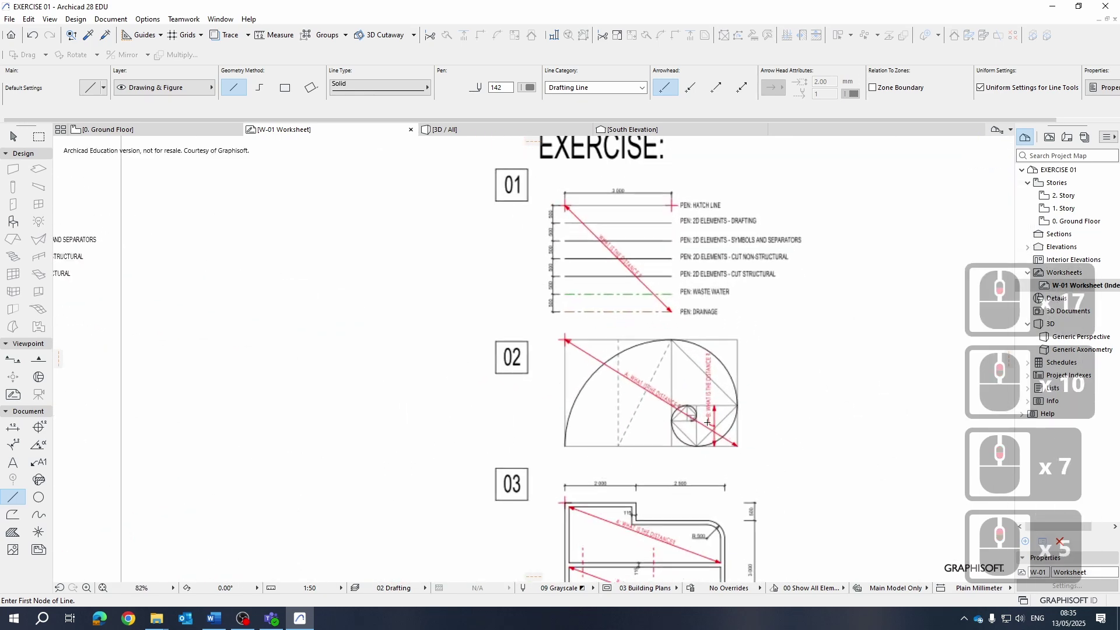
scroll(708, 423, up, 1)
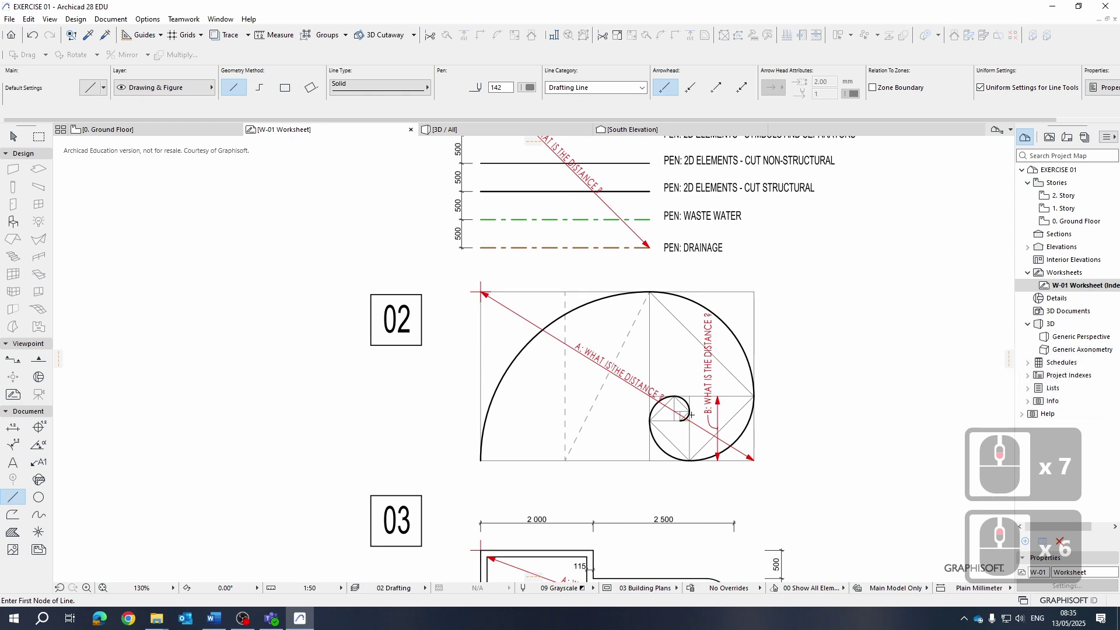
scroll(733, 447, down, 6)
scroll(258, 483, up, 12)
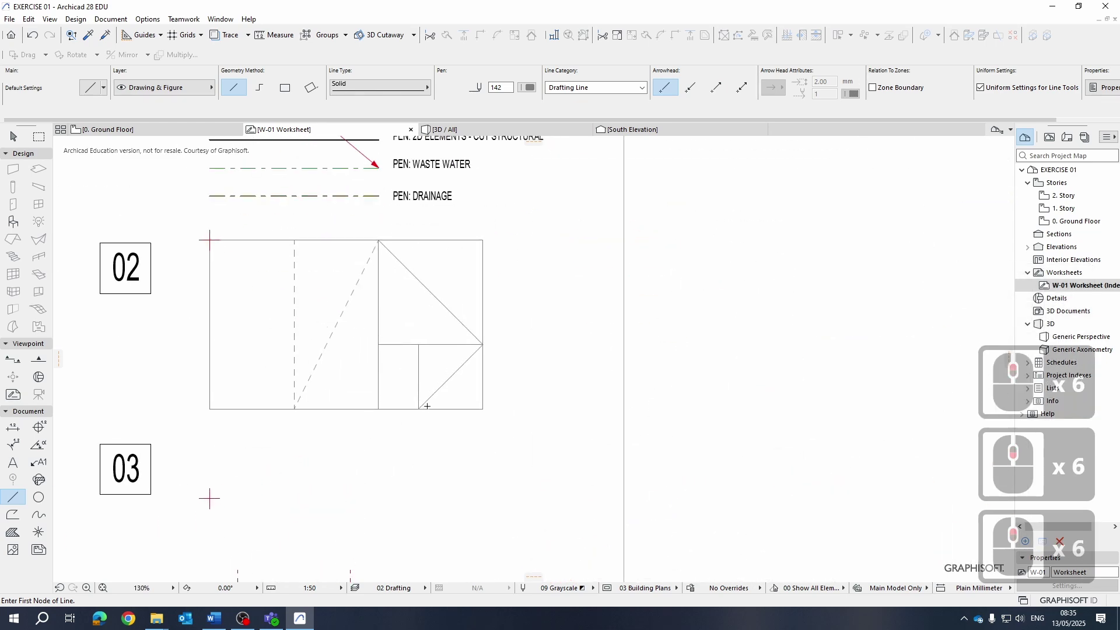
Draw a 45° diagonal from the vertical's bottom end up to the large square's right edge and a horizontal line back to that vertical
click(416, 419)
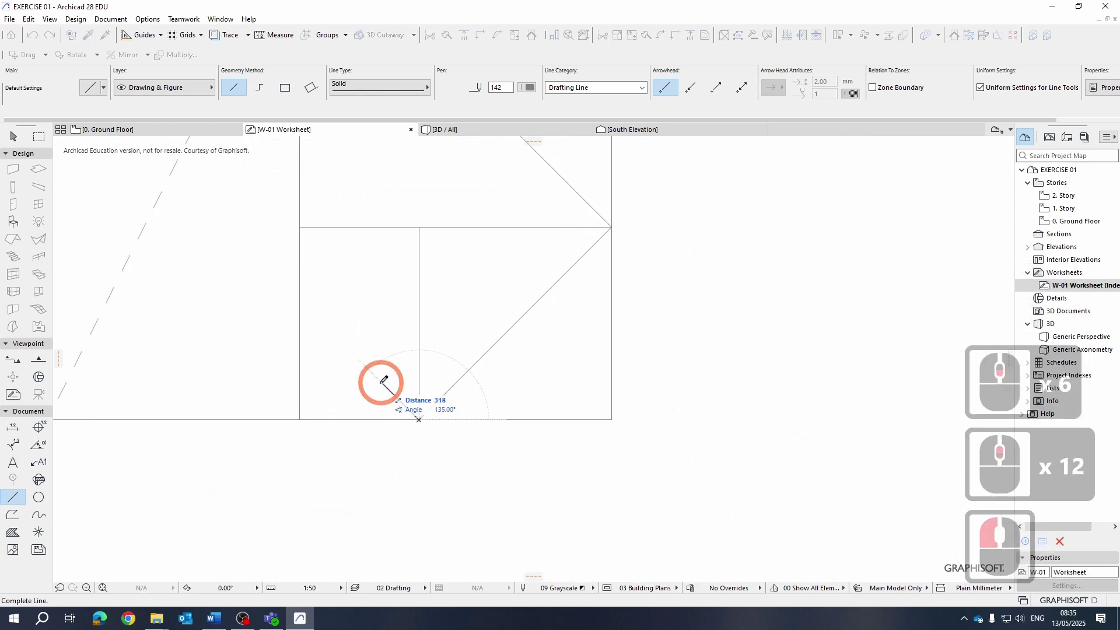
shift+click(301, 298)
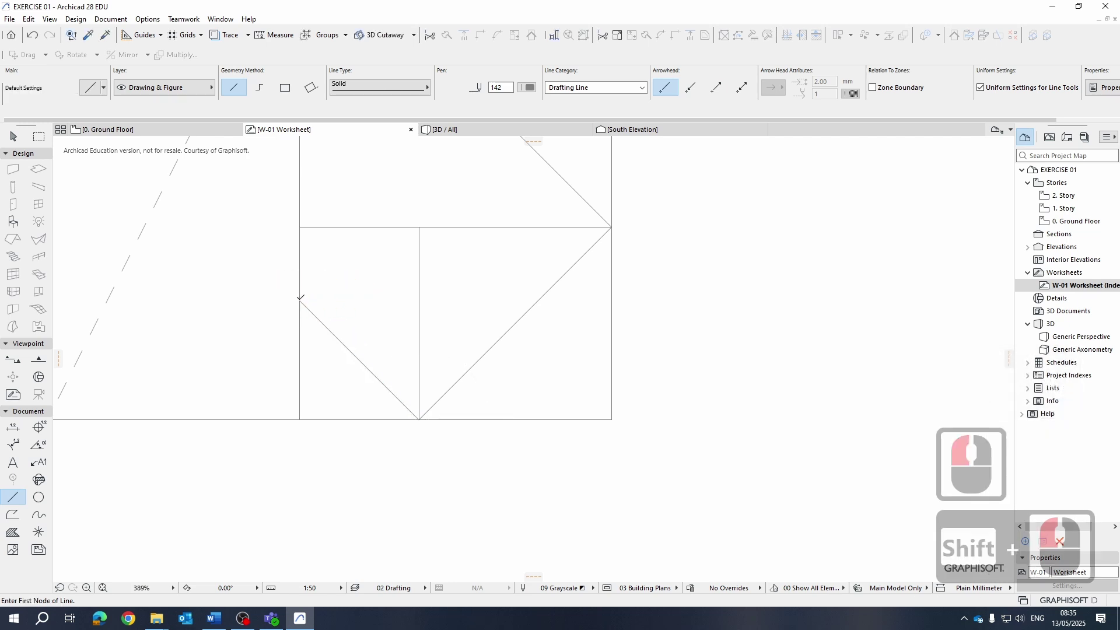
click(301, 300)
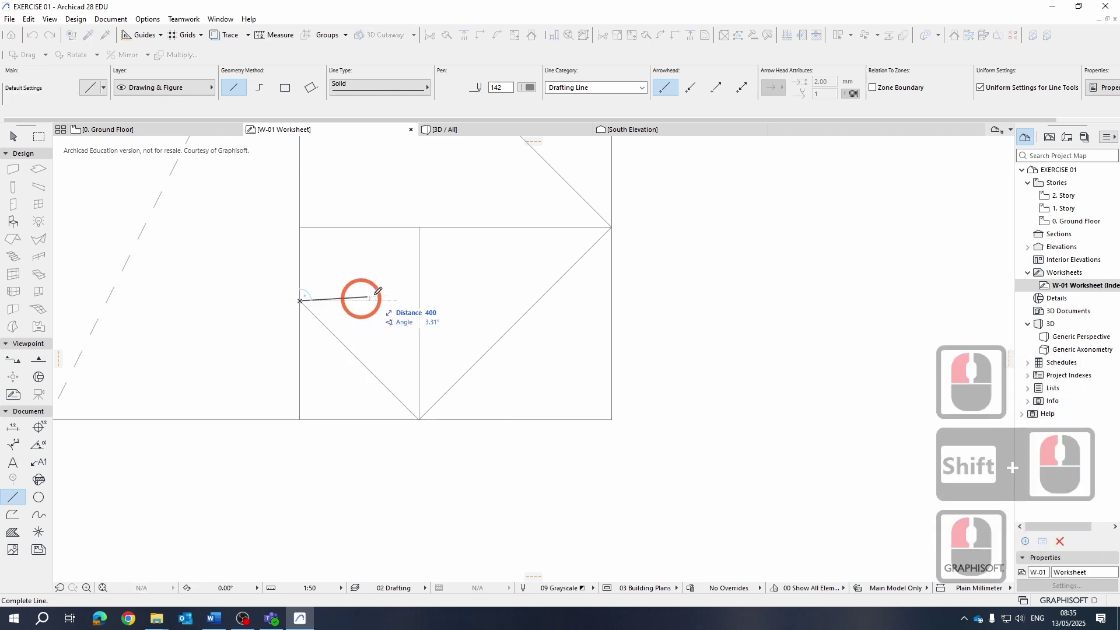
click(421, 301)
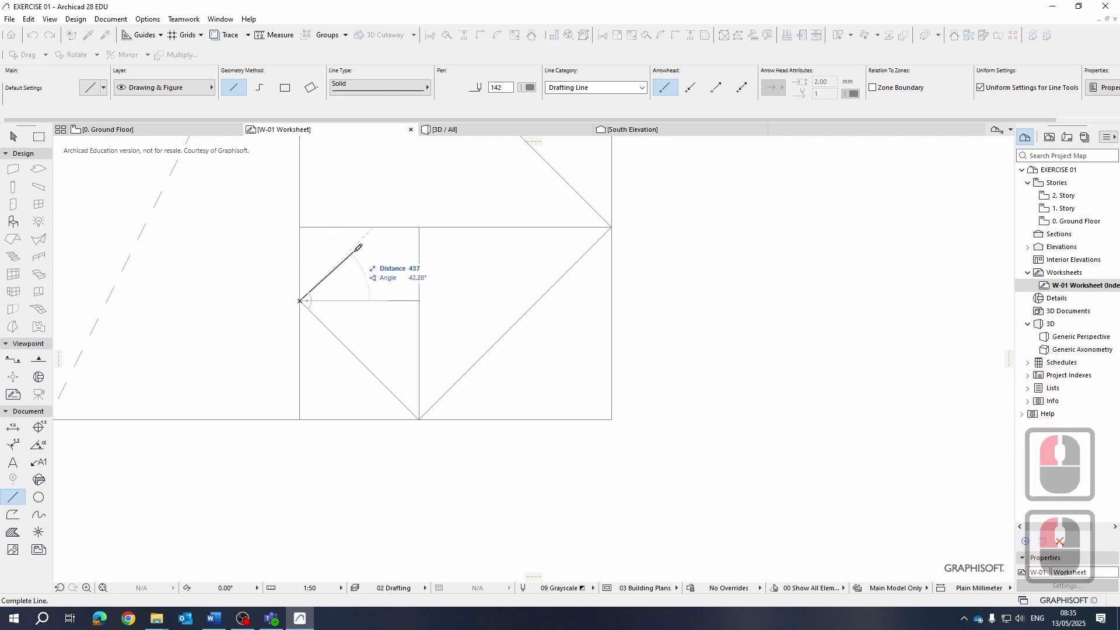
Draw a 45° diagonal from the short horizontal's left end up to the upper horizontal line and a vertical line down from there
shift+click(374, 228)
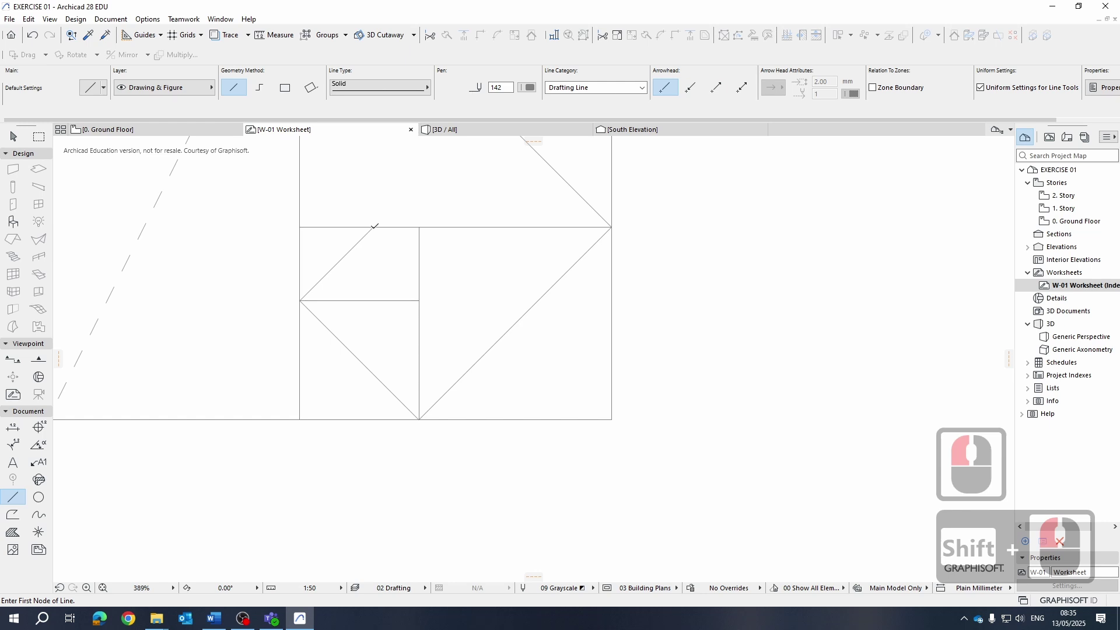
click(373, 227)
click(373, 301)
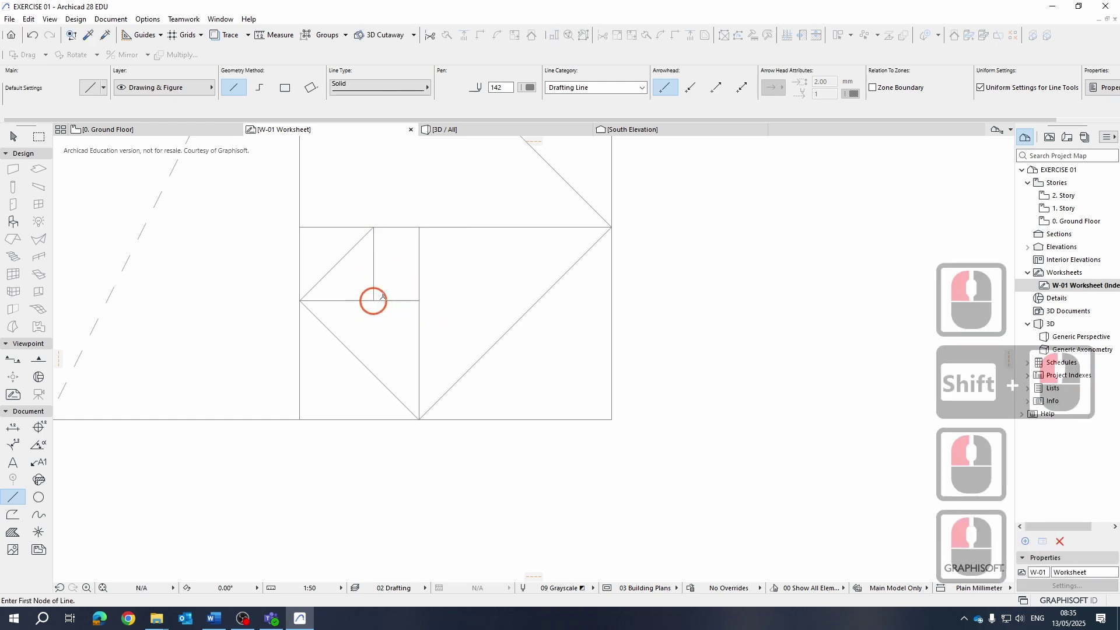
Draw a 45° diagonal from the newest vertical's top end down to the vertical on its right and a horizontal line back across
click(373, 228)
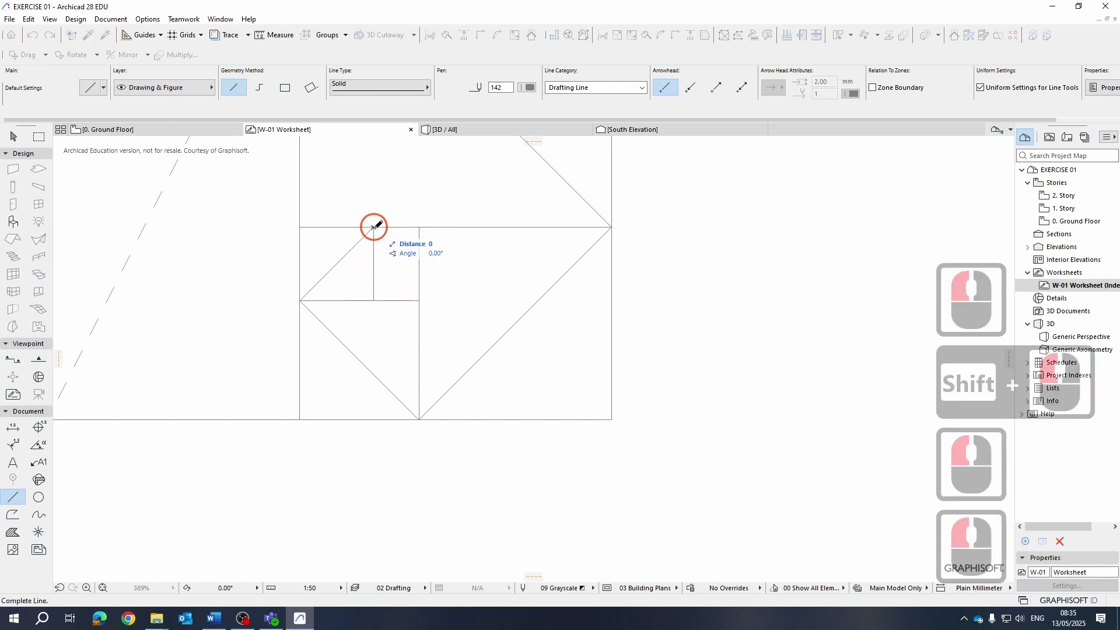
shift+click(420, 274)
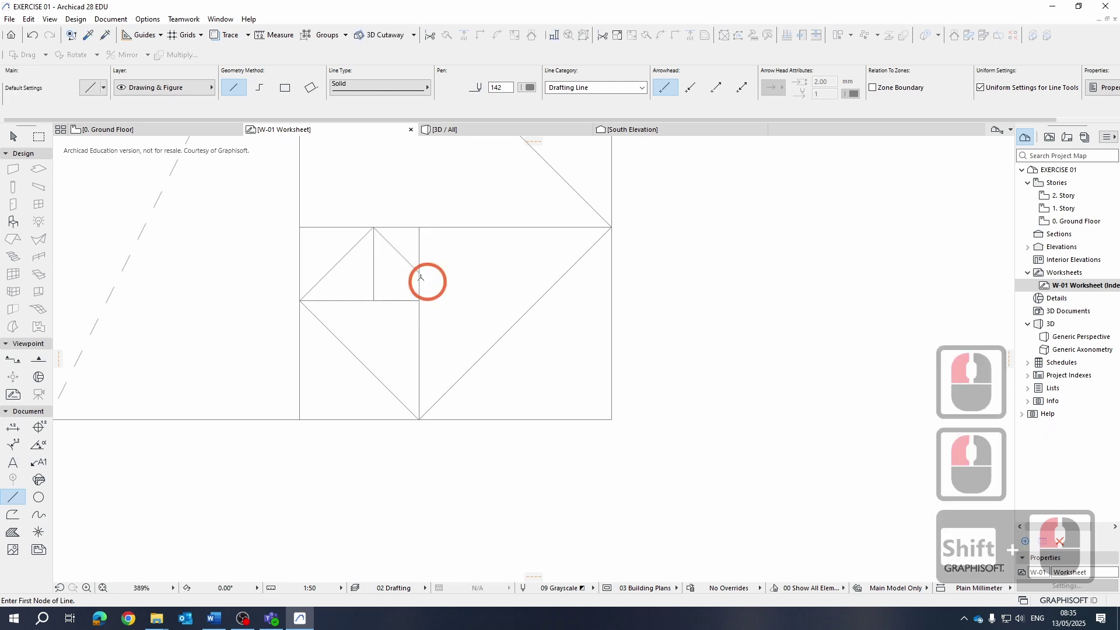
click(418, 271)
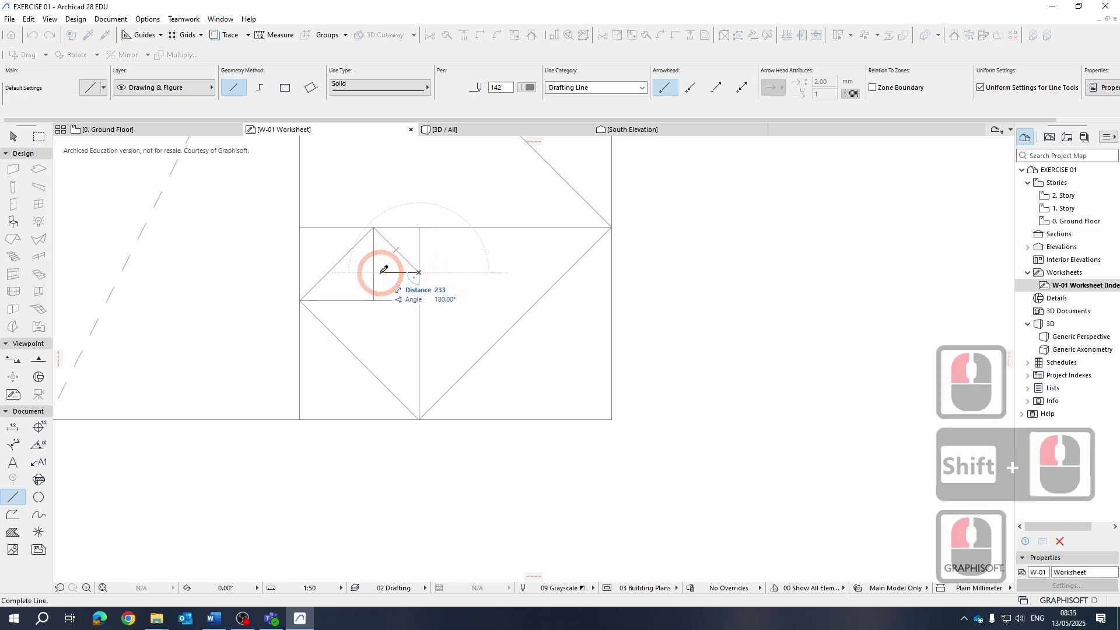
scroll(427, 274, up, 3)
Draw a 45° diagonal from the smallest horizontal's right end down to the line below and close its square with a vertical line
click(433, 272)
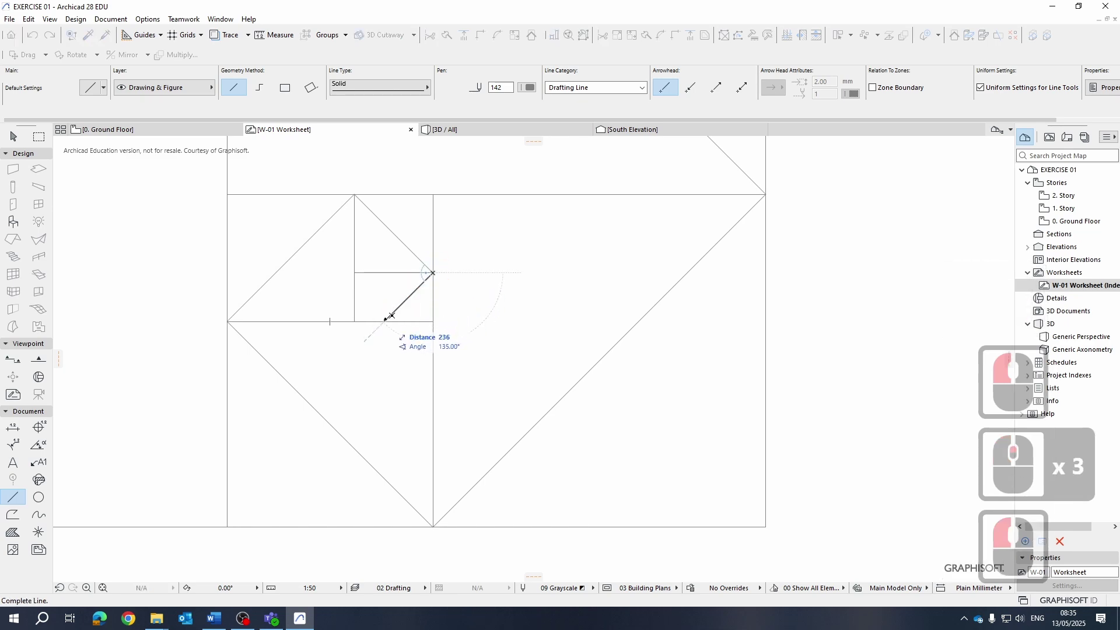
click(403, 322)
scroll(403, 324, down, 13)
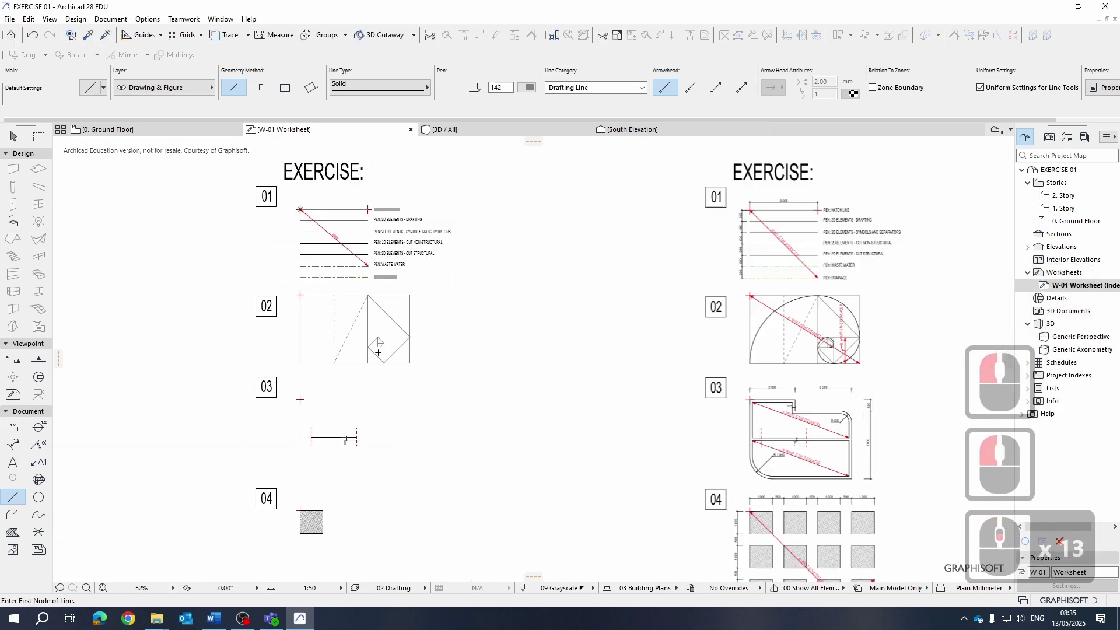
scroll(378, 352, up, 15)
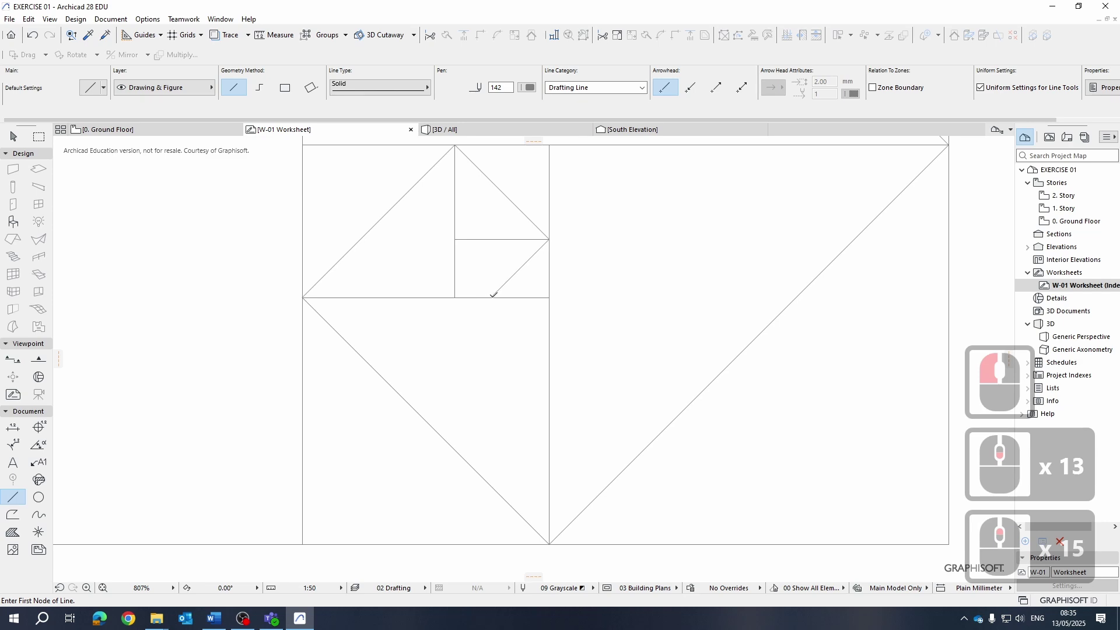
click(490, 240)
click(490, 297)
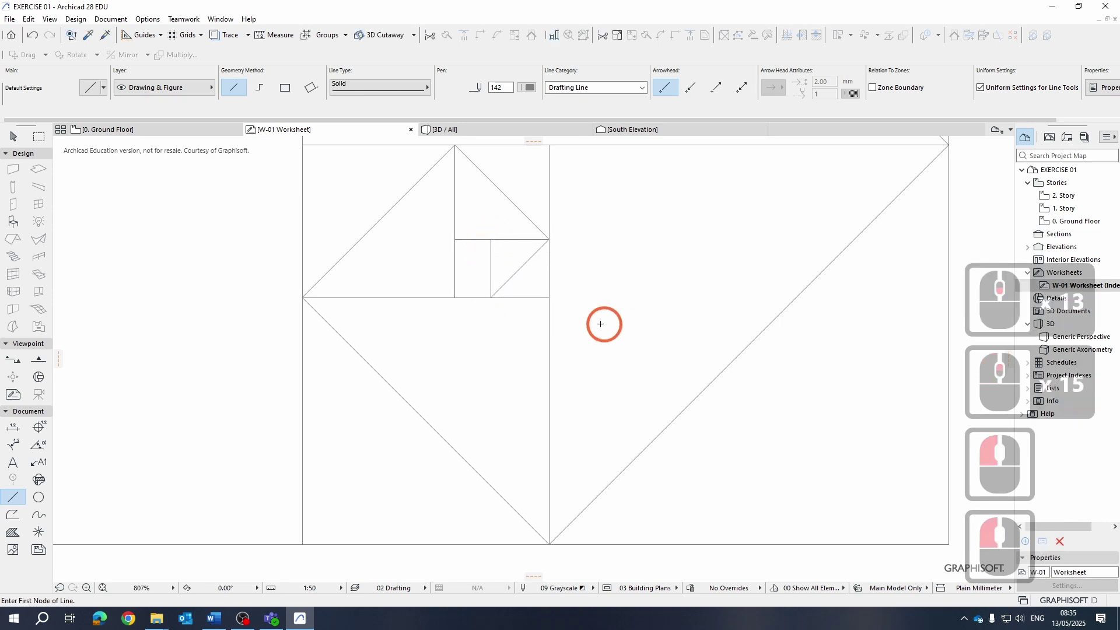
scroll(397, 298, down, 6)
scroll(397, 299, down, 10)
scroll(453, 309, up, 4)
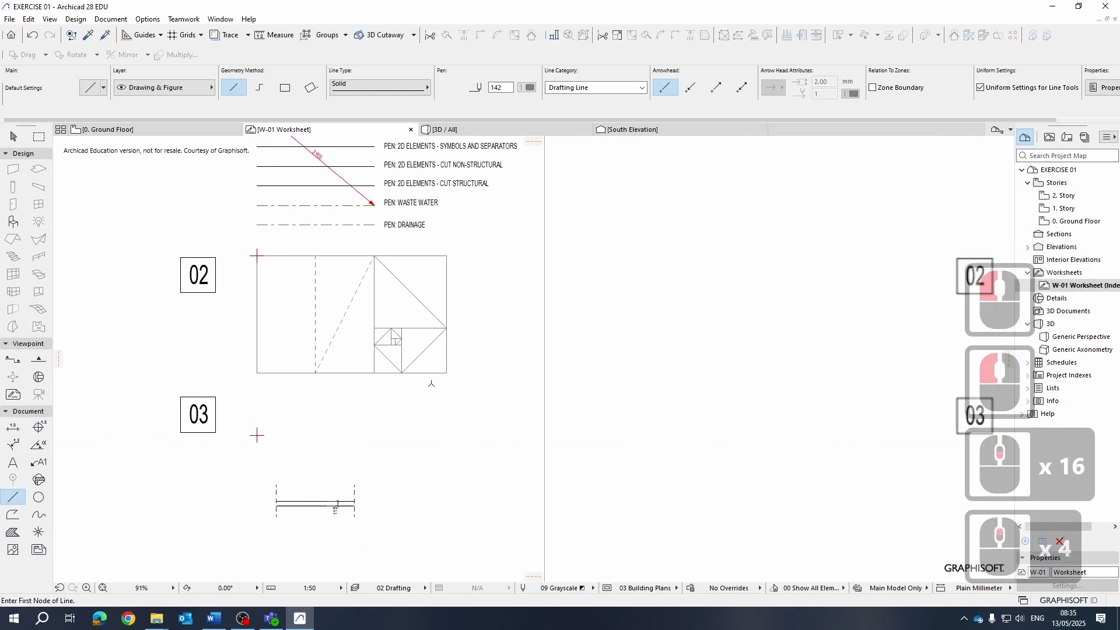
Pick up the settings of the "2D Elements - Cut Structural" line in exercise 01, pen 22 with solid line type, as drawing defaults
scroll(294, 361, down, 4)
scroll(767, 398, up, 7)
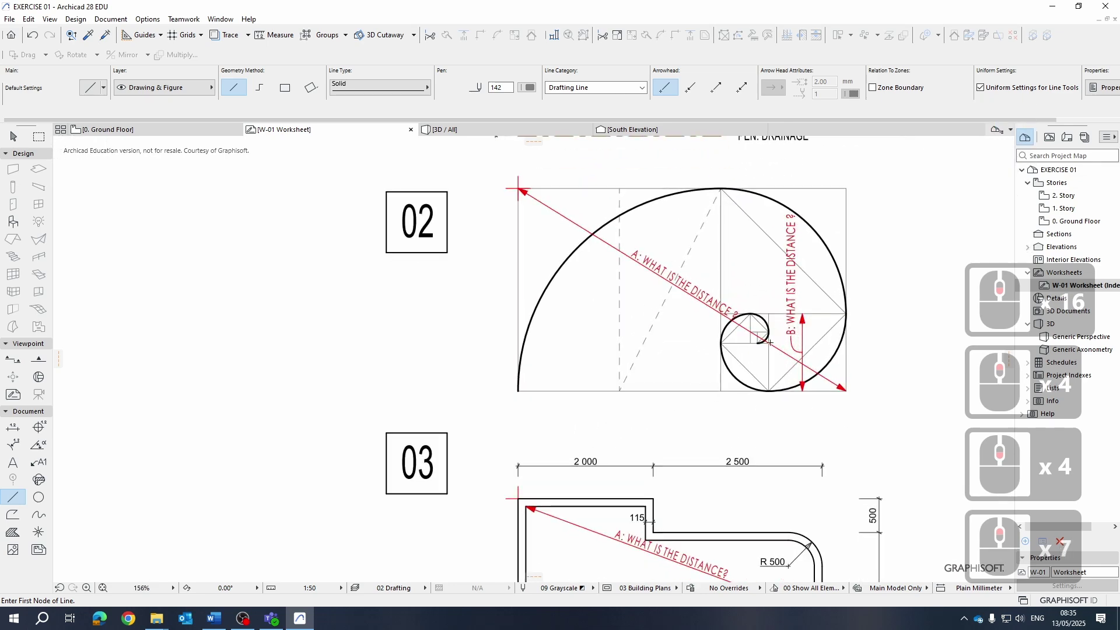
scroll(770, 343, down, 5)
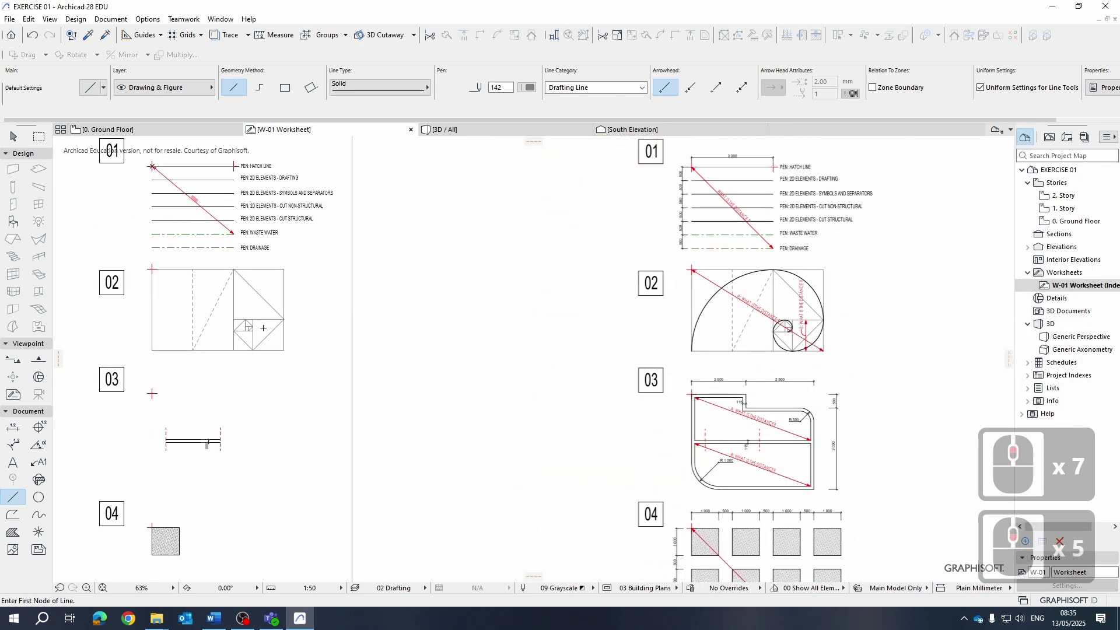
scroll(694, 433, up, 5)
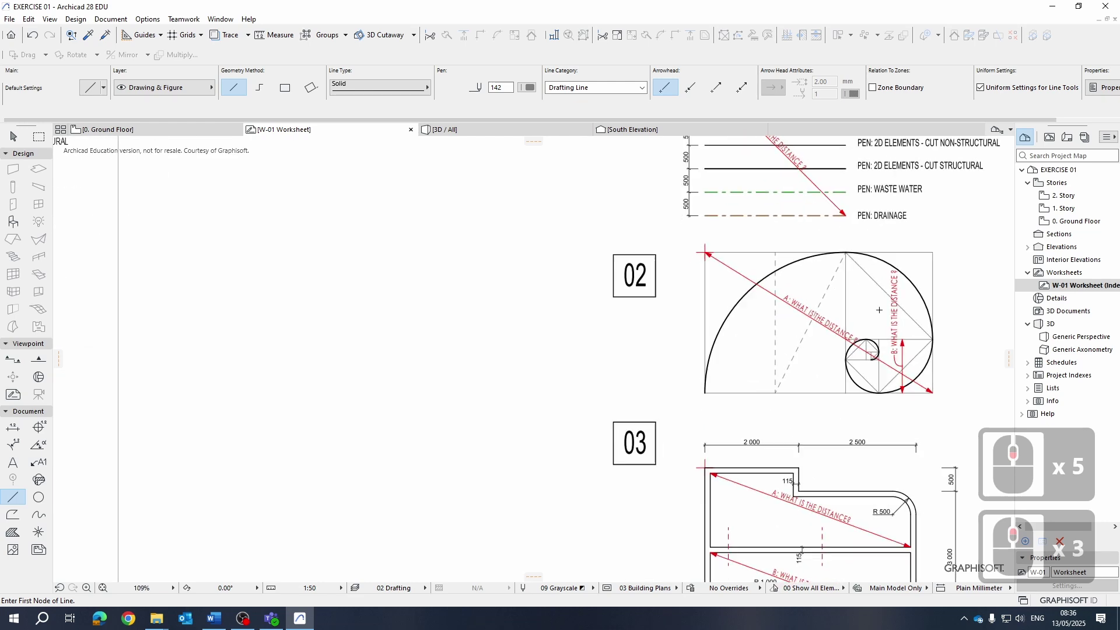
scroll(878, 280, down, 4)
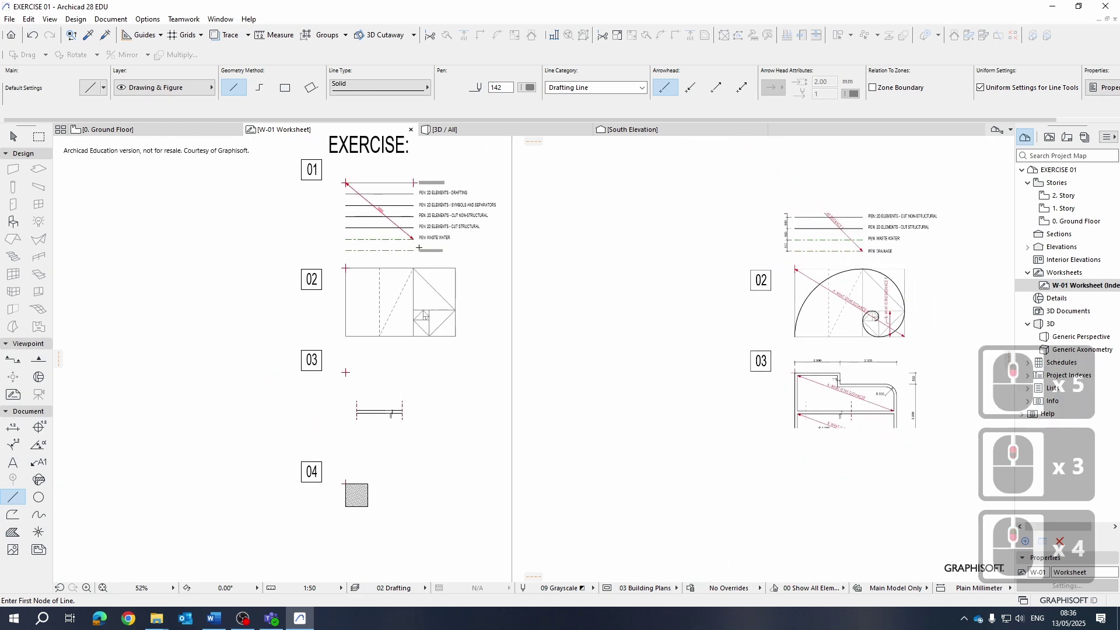
scroll(421, 251, up, 6)
mouse_move(442, 272)
middle_down()
mouse_move(525, 260)
mouse_move(453, 439)
middle_up()
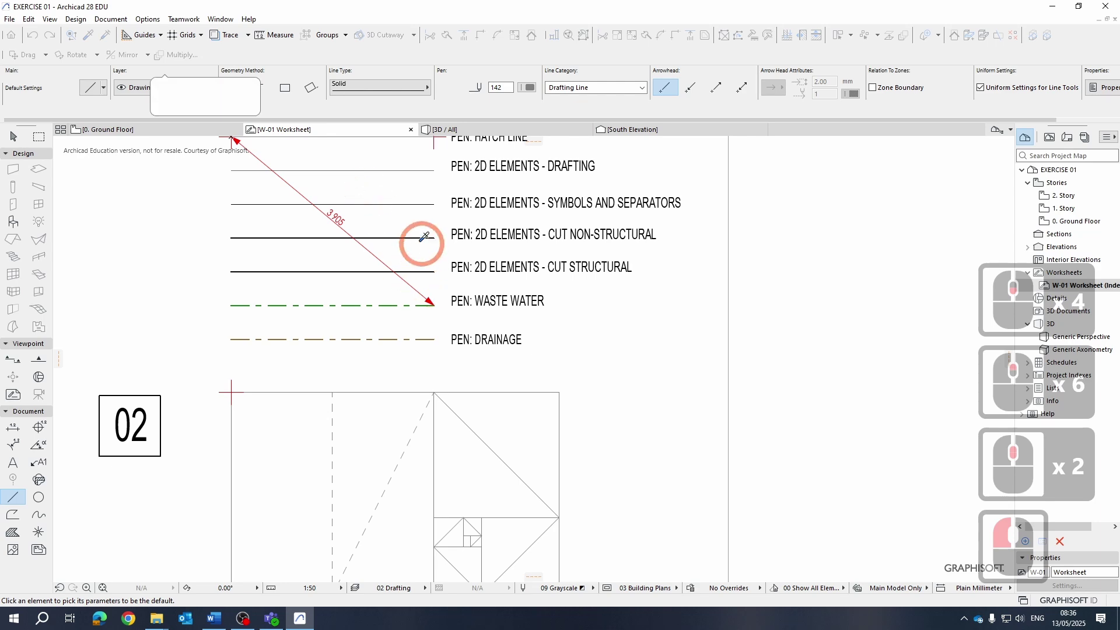
alt+click(431, 270)
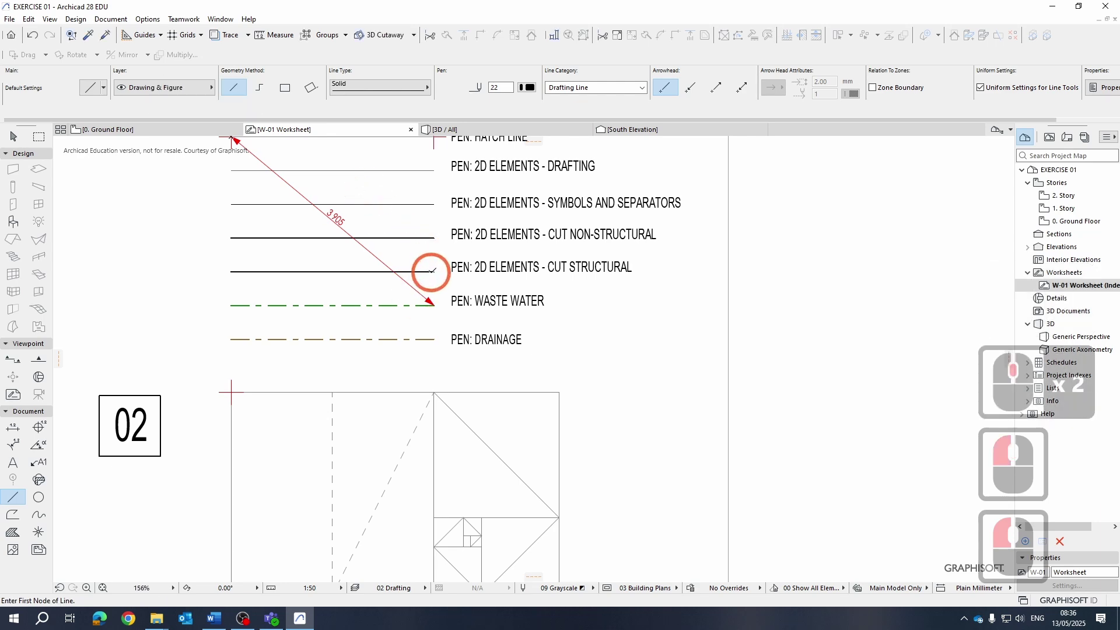
Draw a 90° arc in the large left square of exercise 02, centred on its lower-right corner, from lower-left to upper-right corner
scroll(466, 504, down, 4)
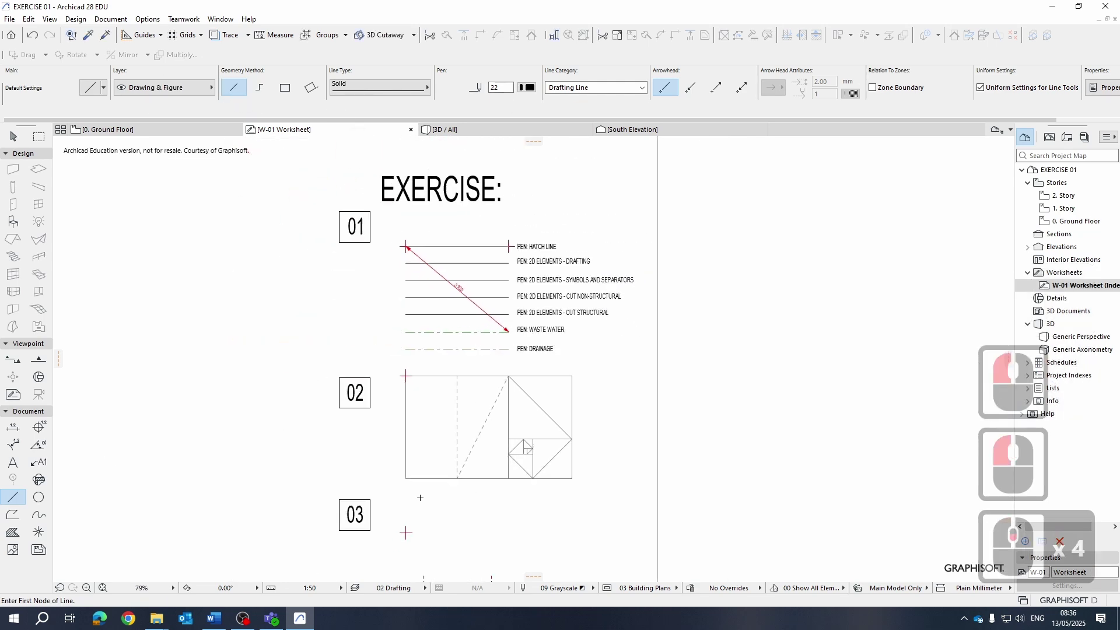
scroll(419, 498, up, 4)
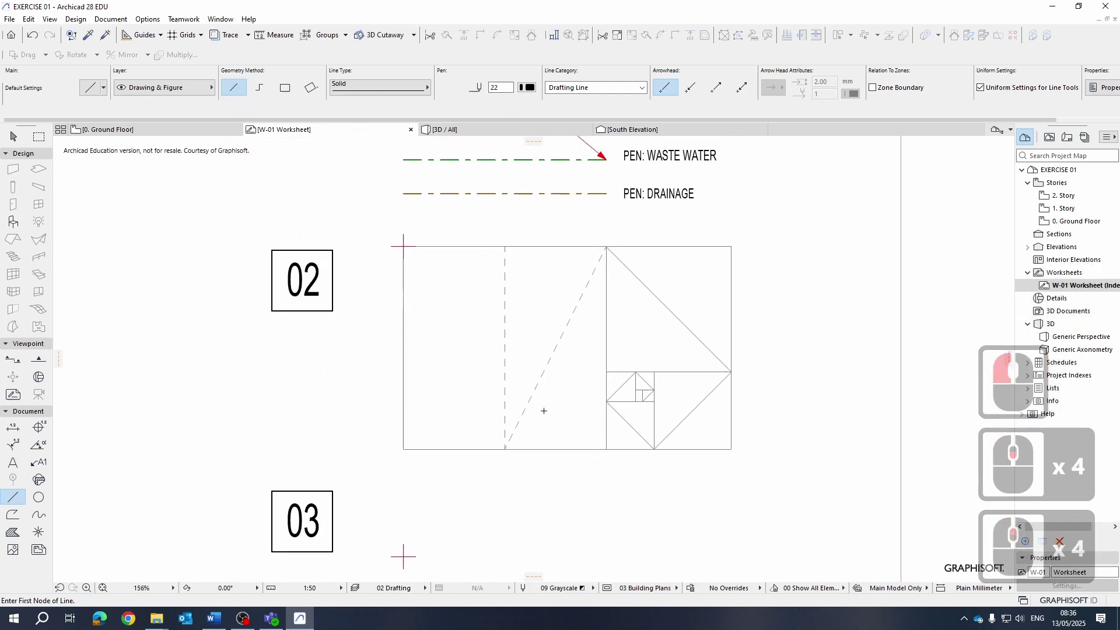
click(39, 500)
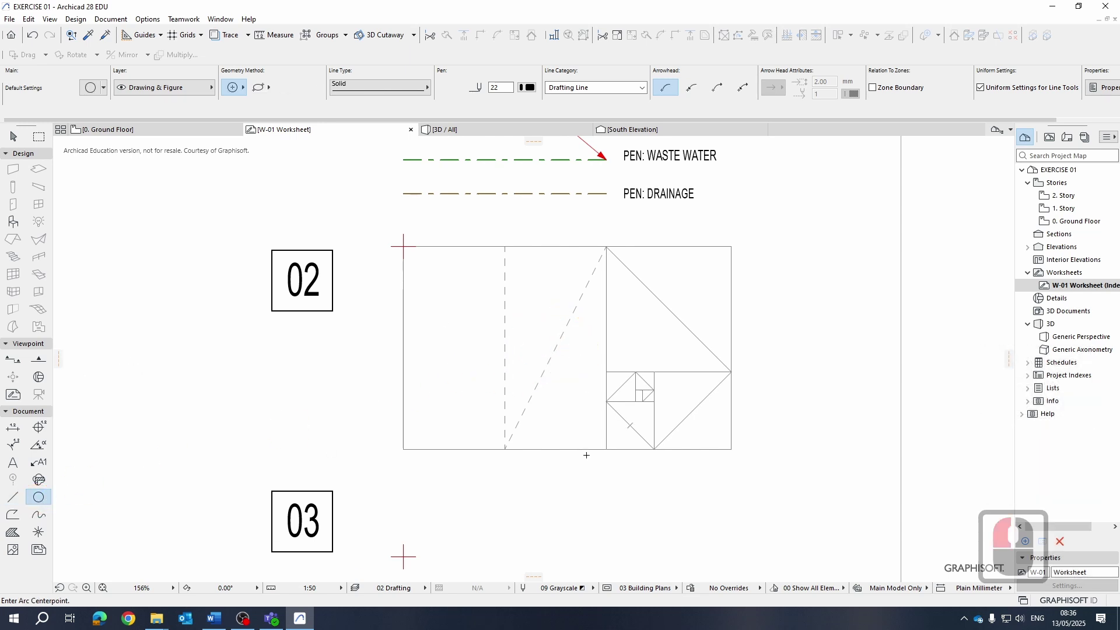
click(606, 449)
click(404, 449)
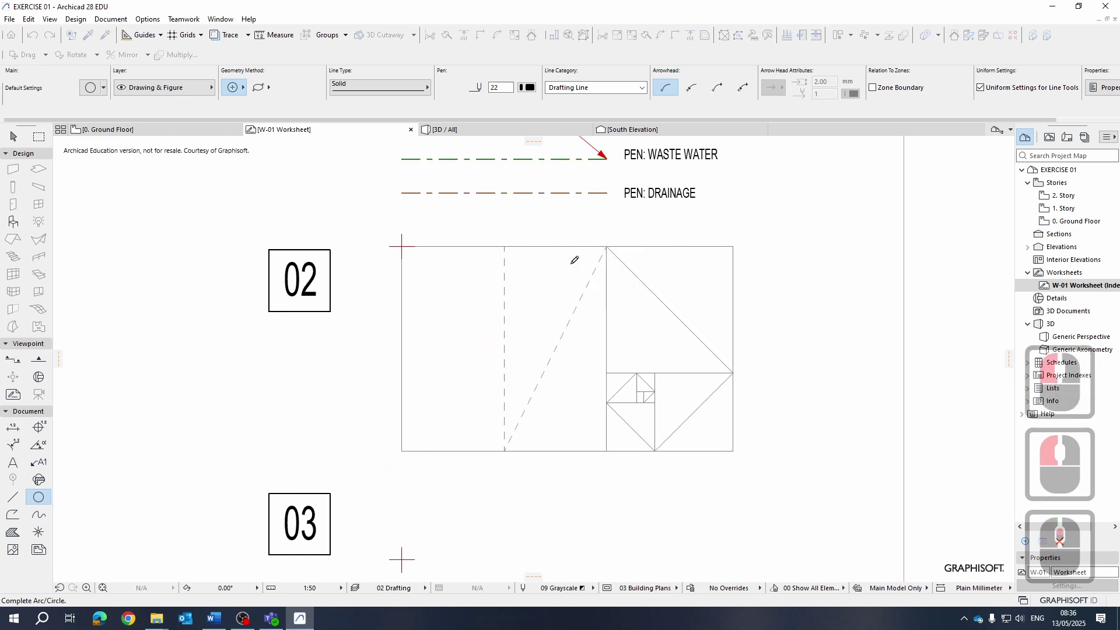
scroll(574, 256, up, 5)
click(653, 221)
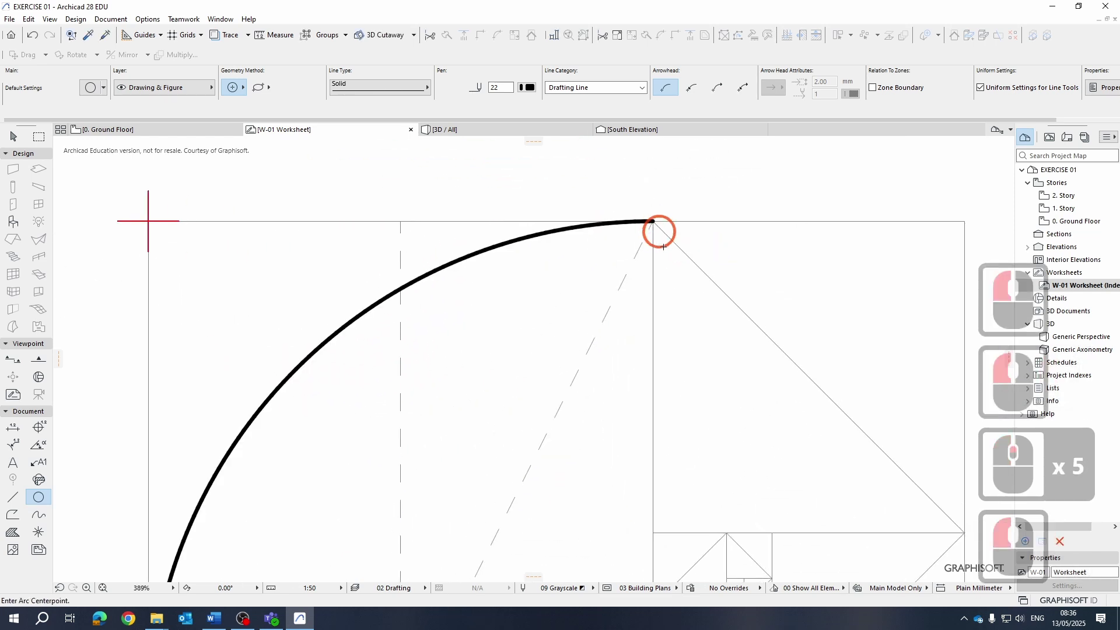
Continue the spiral with a 90° arc in the upper-right square, centred on its lower-left corner, down to the rectangle's right edge
scroll(654, 360, down, 4)
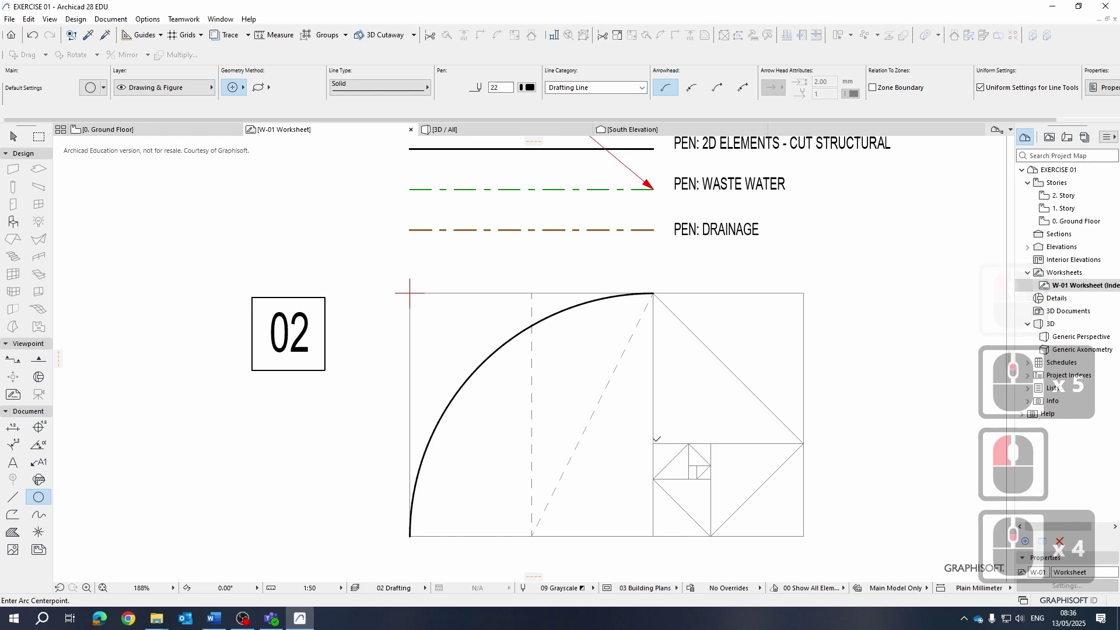
click(653, 442)
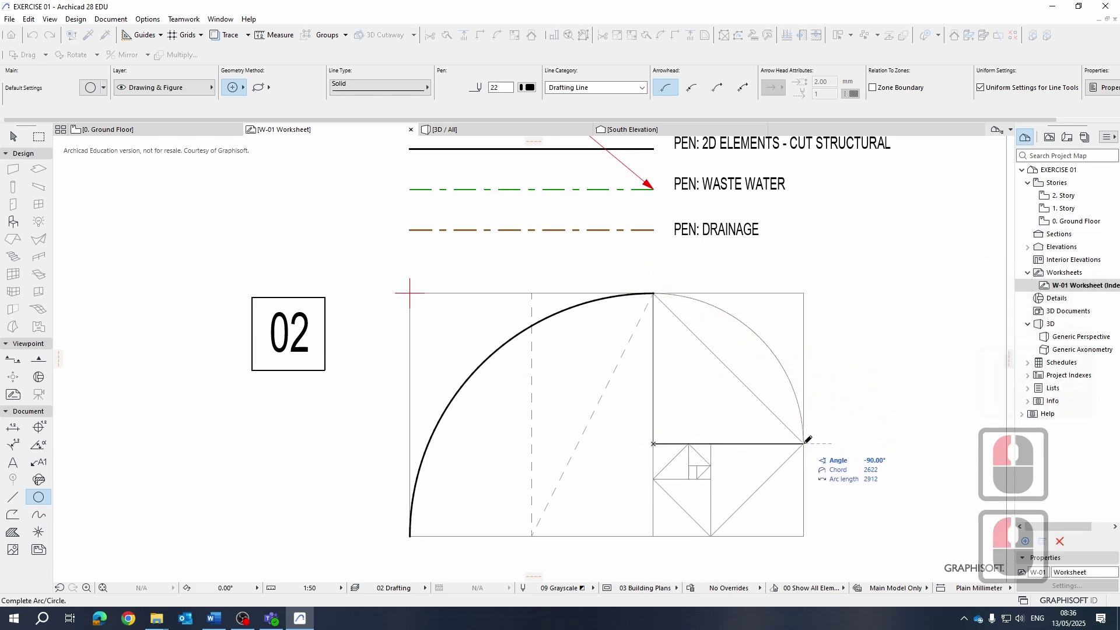
click(817, 480)
Add a 90° arc in the lower-right square, centred on its upper-left corner, from the previous arc's end down to the bottom edge
scroll(802, 461, up, 5)
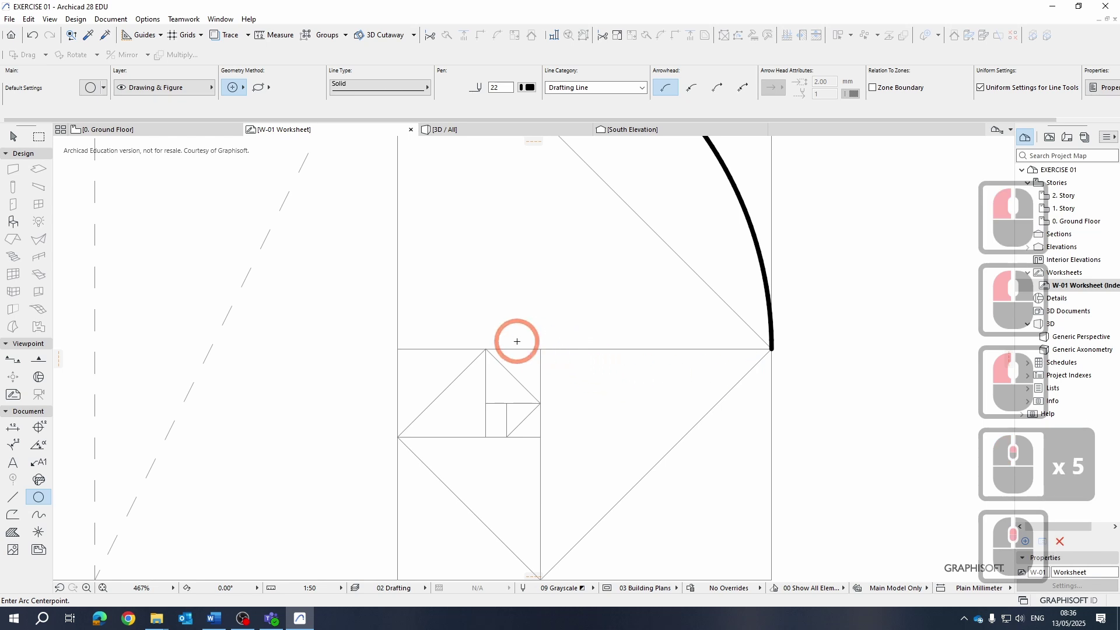
click(540, 349)
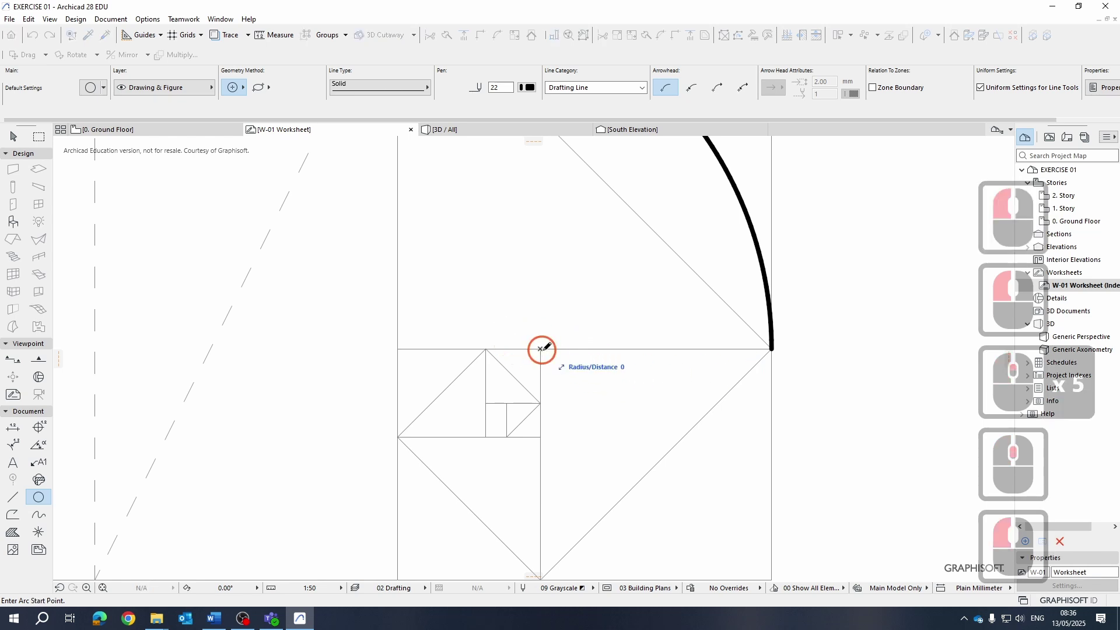
click(772, 349)
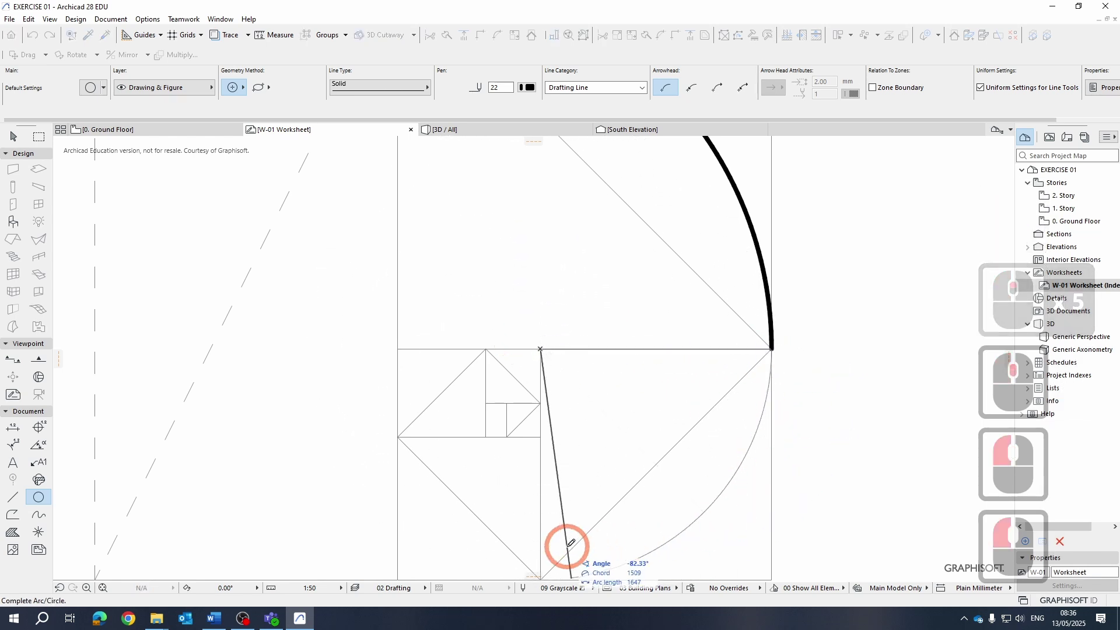
scroll(654, 380, down, 4)
scroll(608, 507, up, 5)
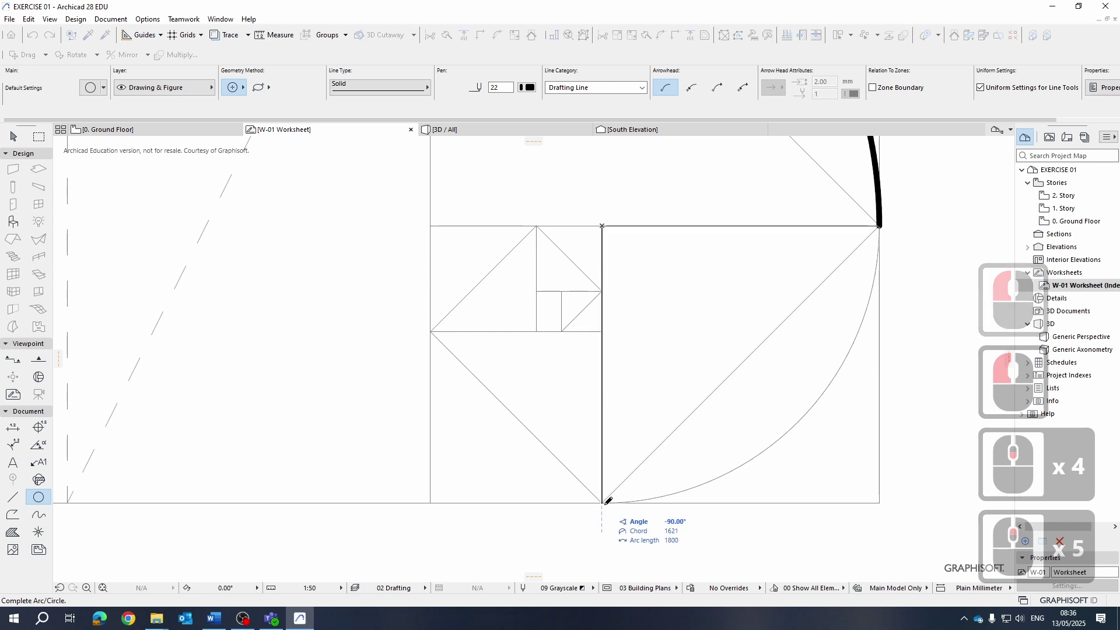
click(602, 503)
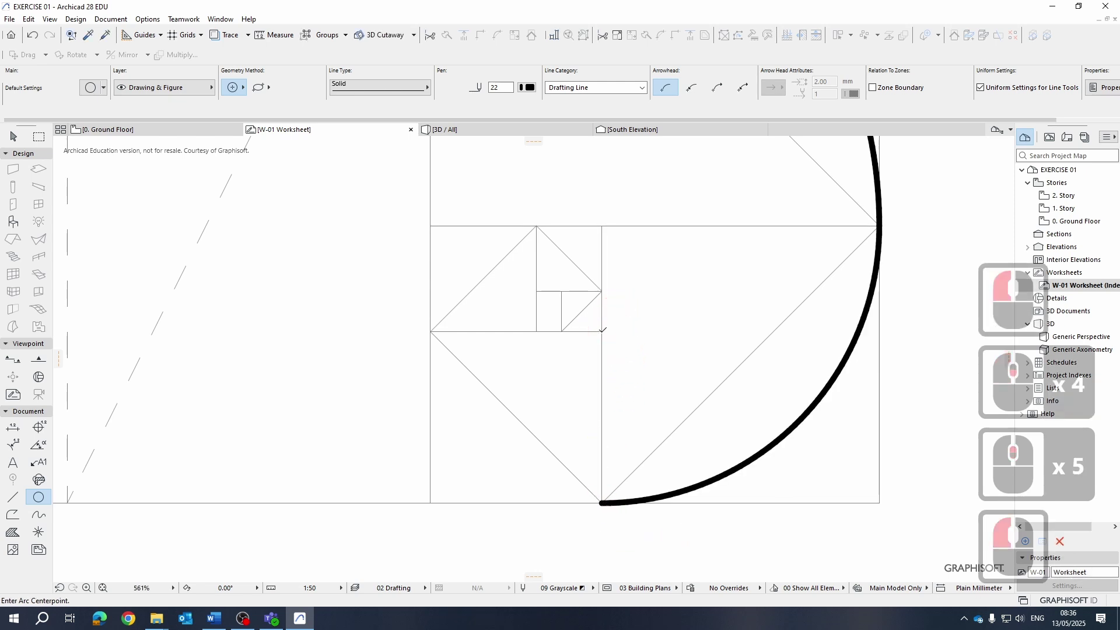
Draw the next 90° arc in the lower-left nested square, centred on its upper-right corner, from the bottom edge to its upper-left corner
click(602, 331)
click(602, 502)
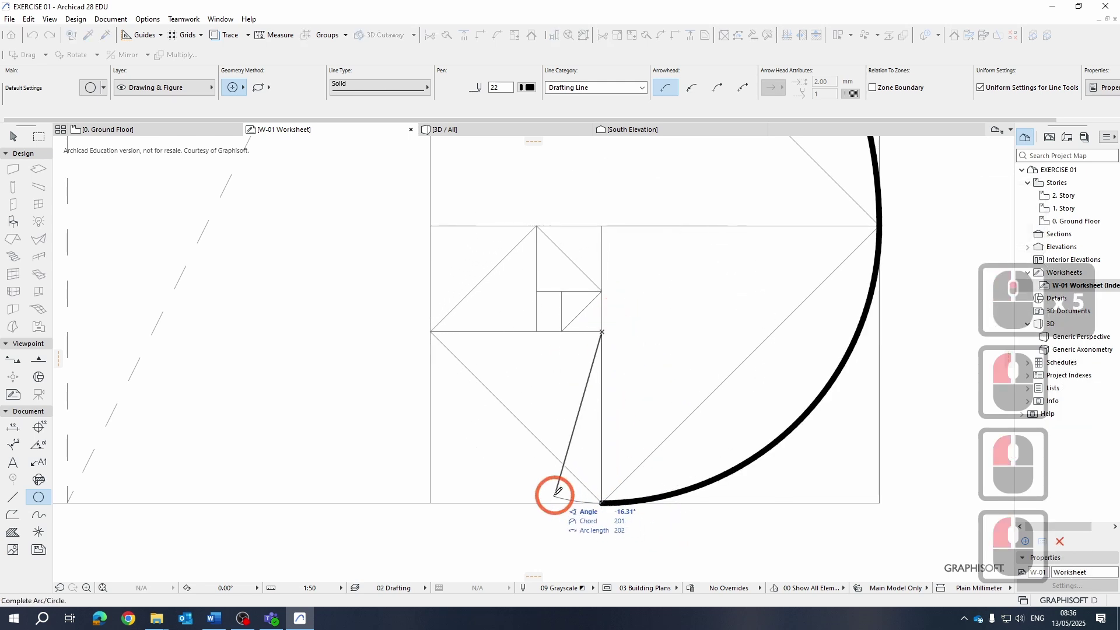
click(431, 330)
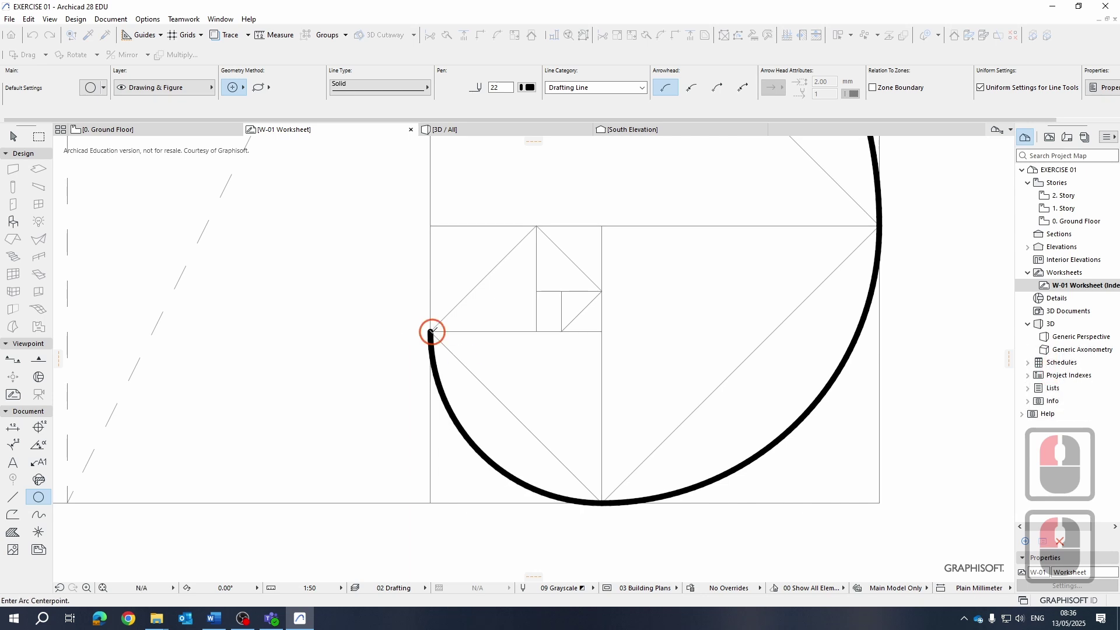
click(599, 336)
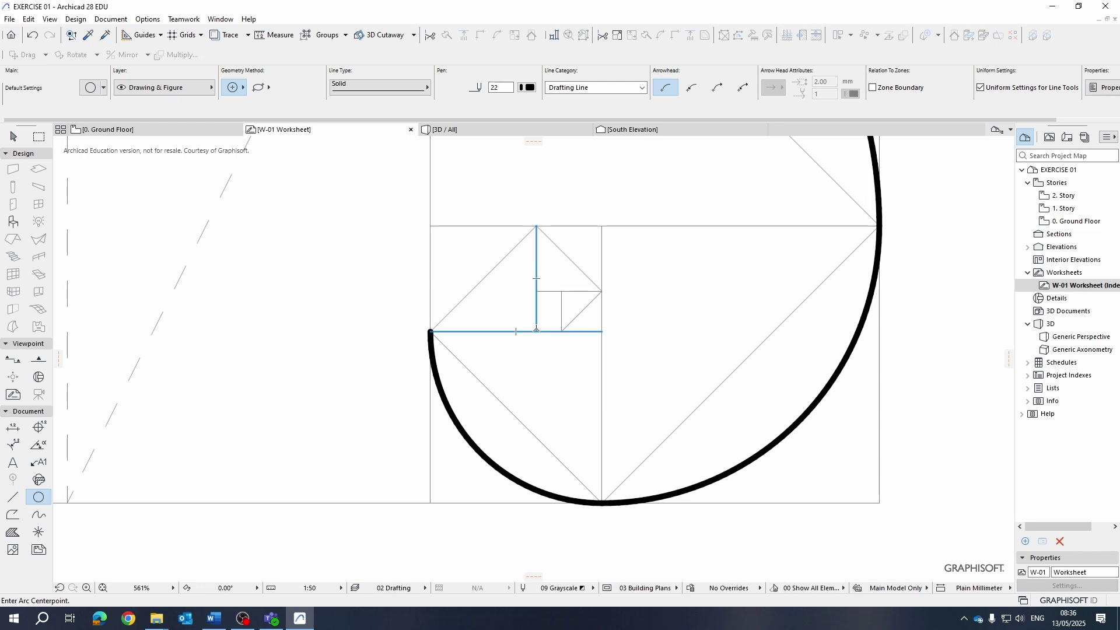
click(536, 328)
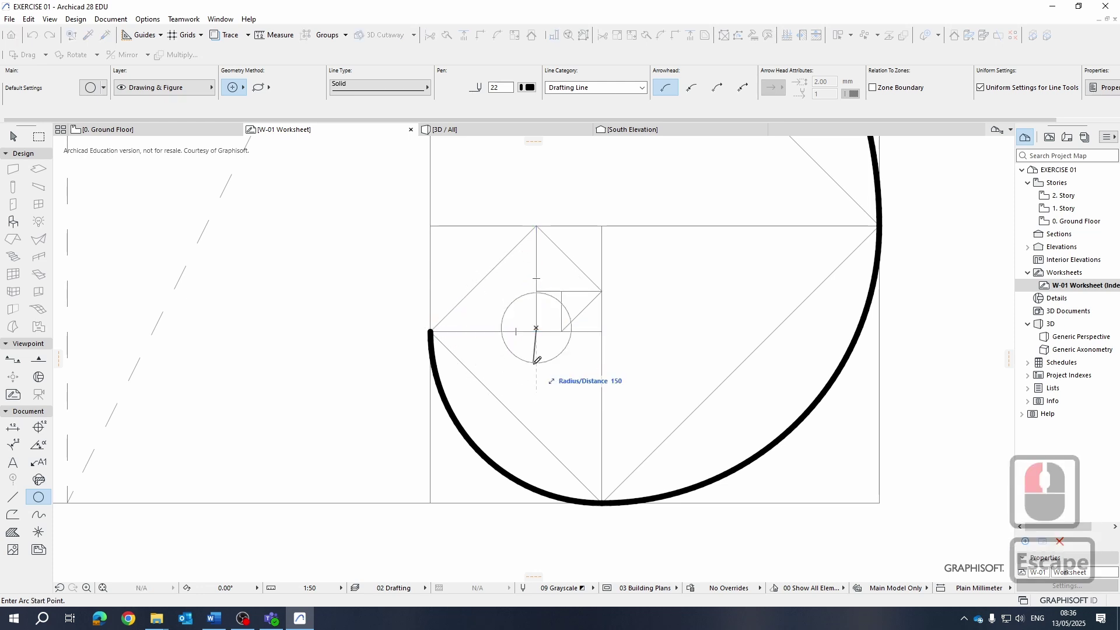
key(Escape)
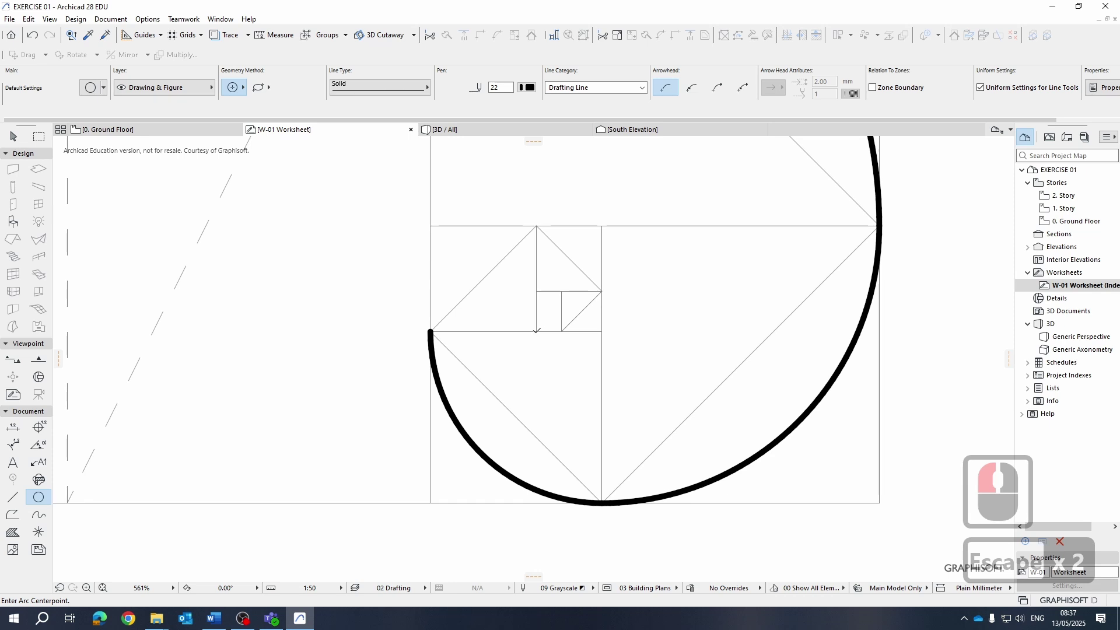
Draw a 90° arc in the next smaller square above, centred on its lower-right corner, from its lower-left to its upper-right corner
click(535, 330)
scroll(428, 328, up, 5)
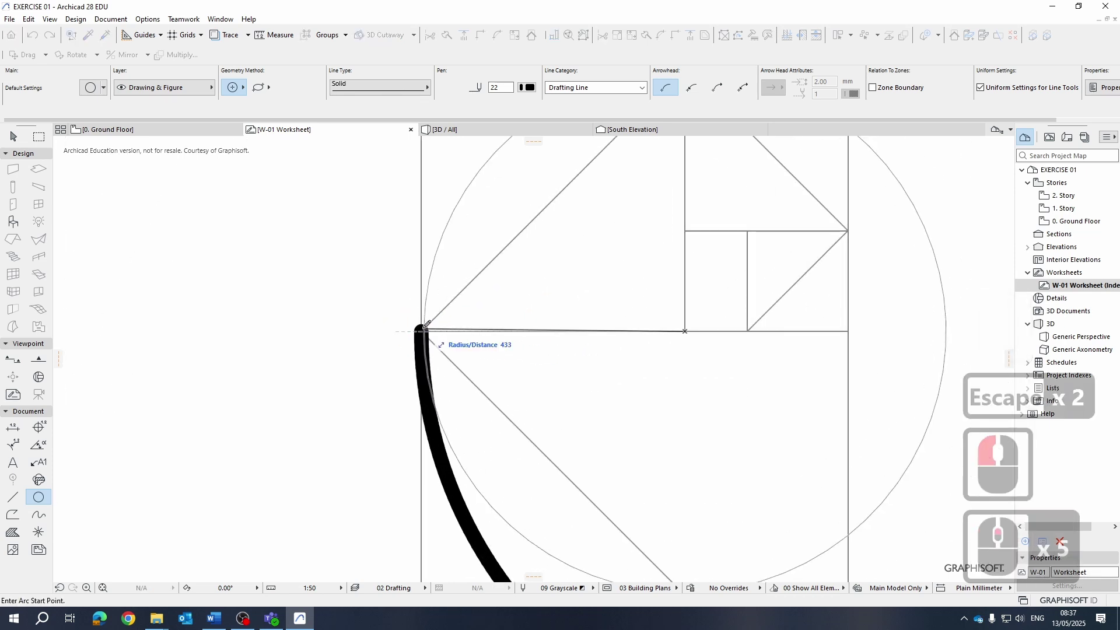
click(419, 328)
scroll(512, 258, down, 3)
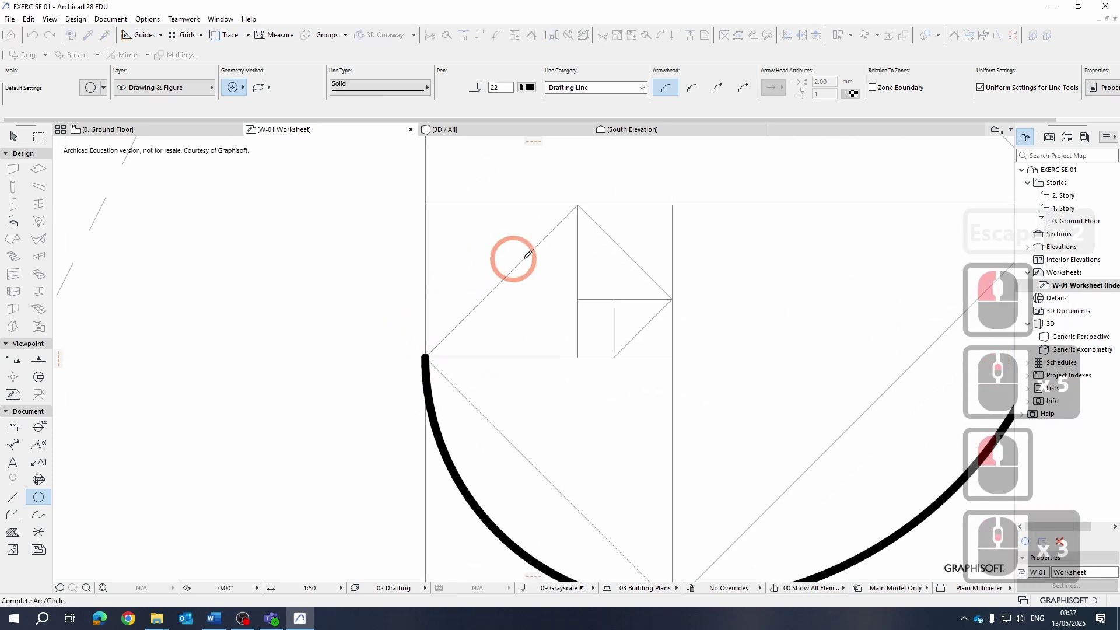
click(582, 199)
scroll(569, 205, up, 5)
scroll(595, 220, down, 5)
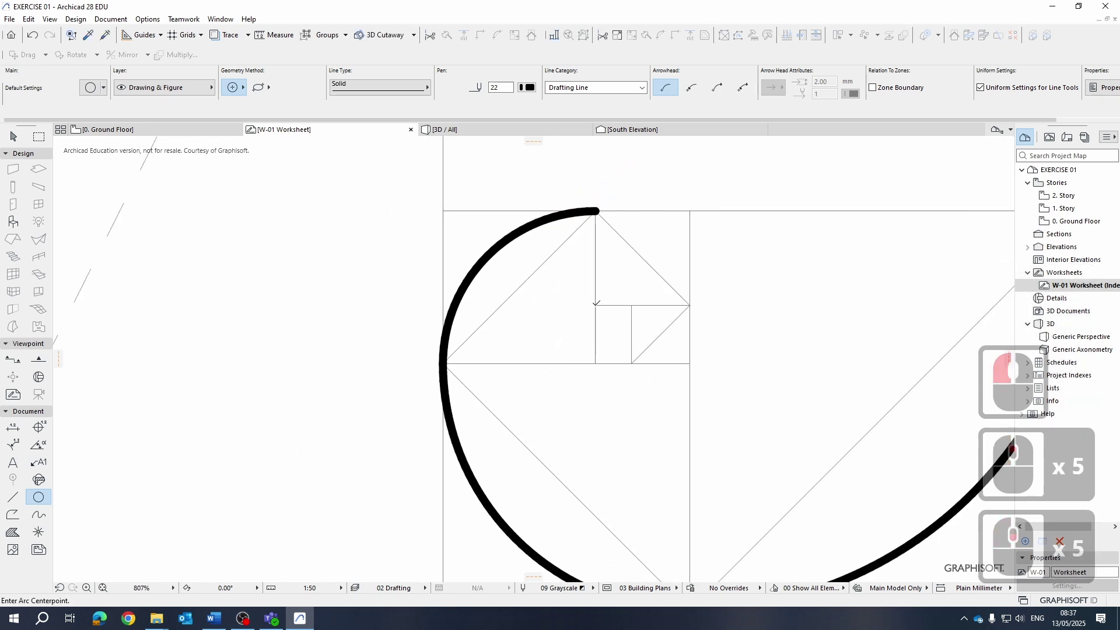
Finish the spiral with 90° arcs in the two smallest diagonal squares, centred on the lower-left and upper-left corners respectively
click(595, 305)
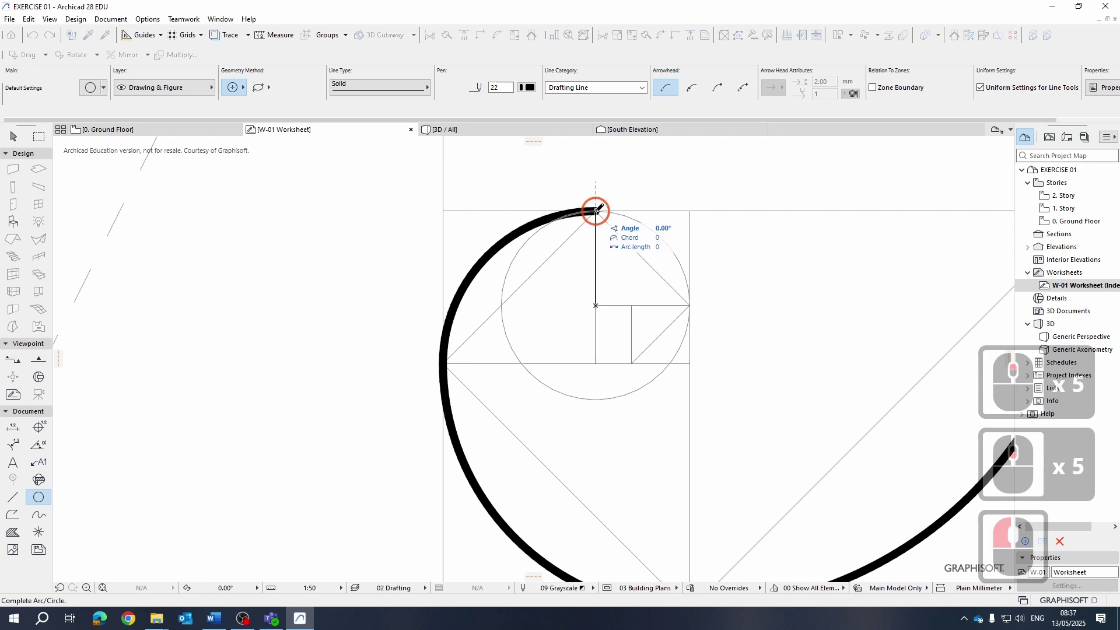
click(693, 302)
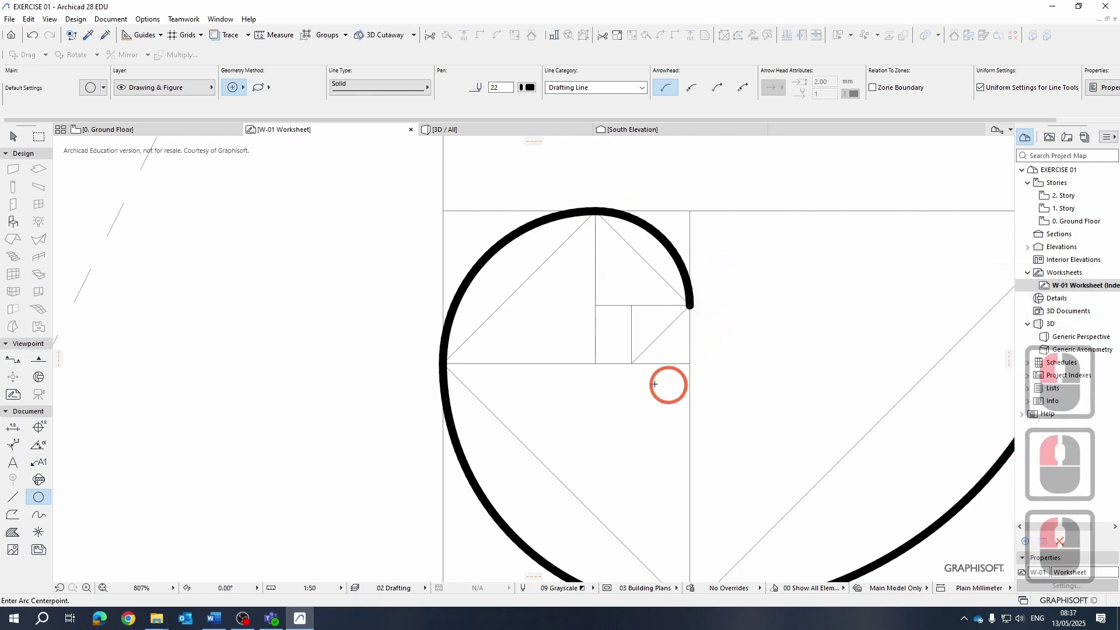
click(631, 305)
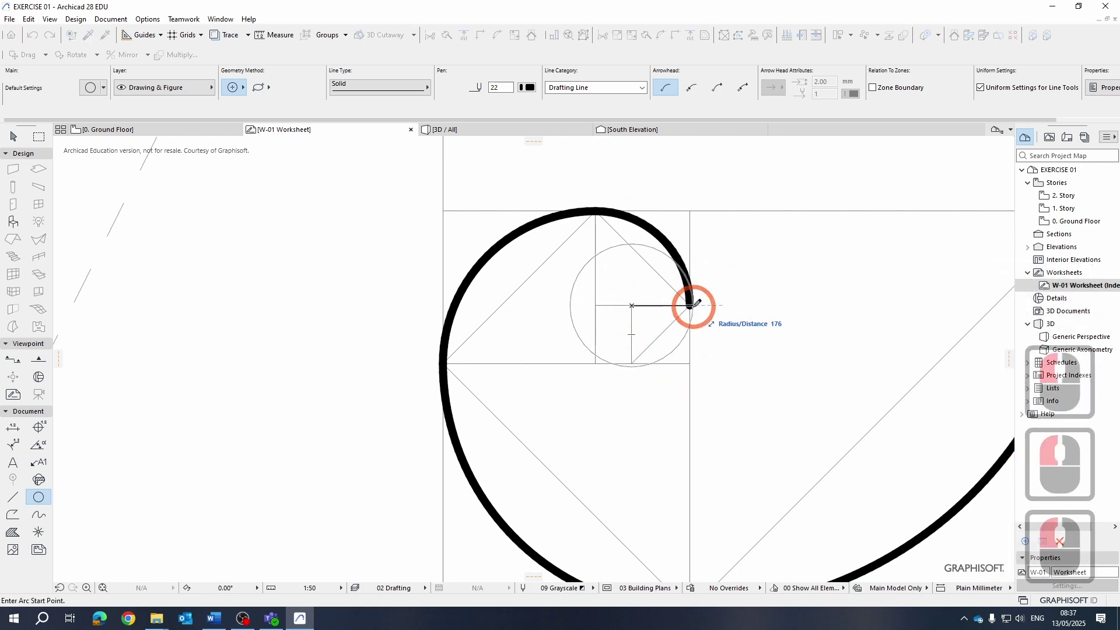
click(691, 304)
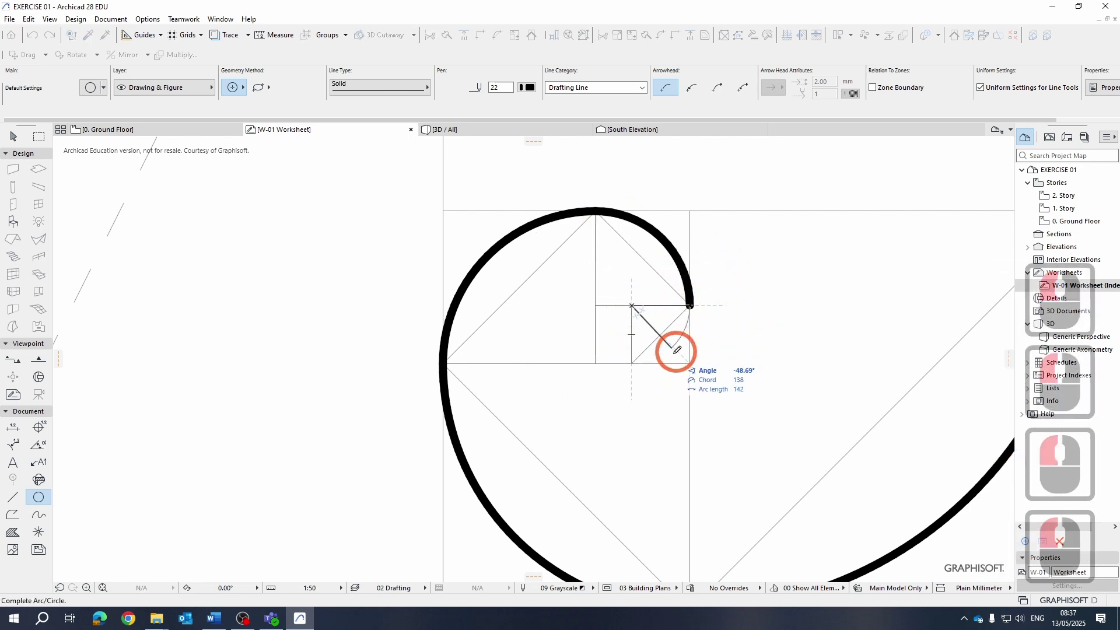
click(638, 361)
Compare the drawn spiral and rectangle of exercise 02 with the reference drawing on the adjacent sheet
scroll(530, 288, down, 10)
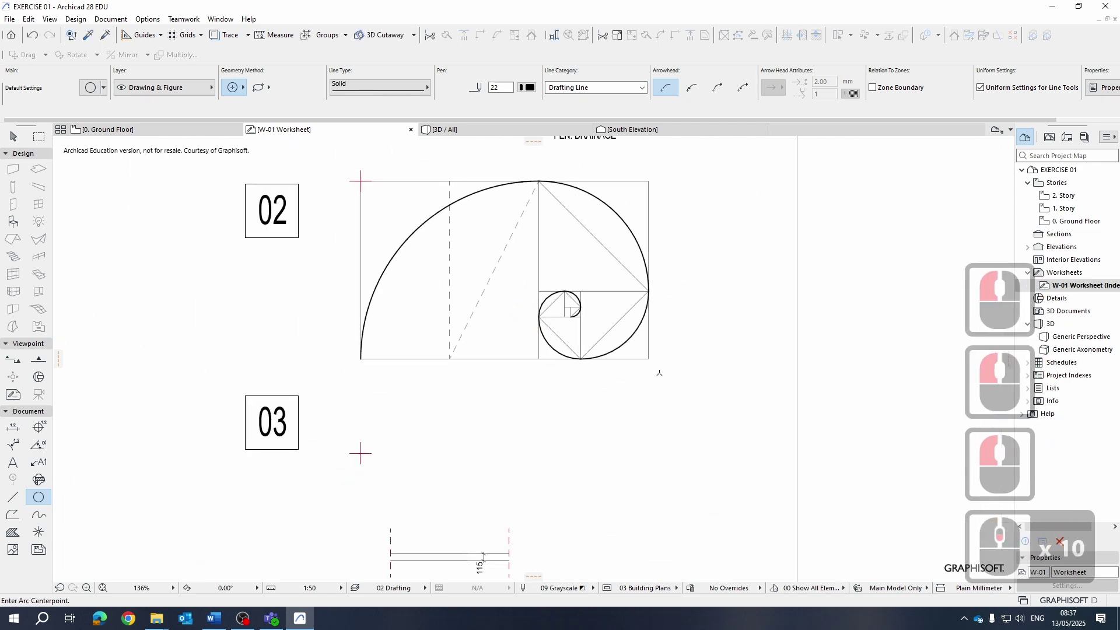
middle_drag(764, 368, 502, 416)
scroll(427, 394, down, 5)
middle_drag(813, 400, 580, 378)
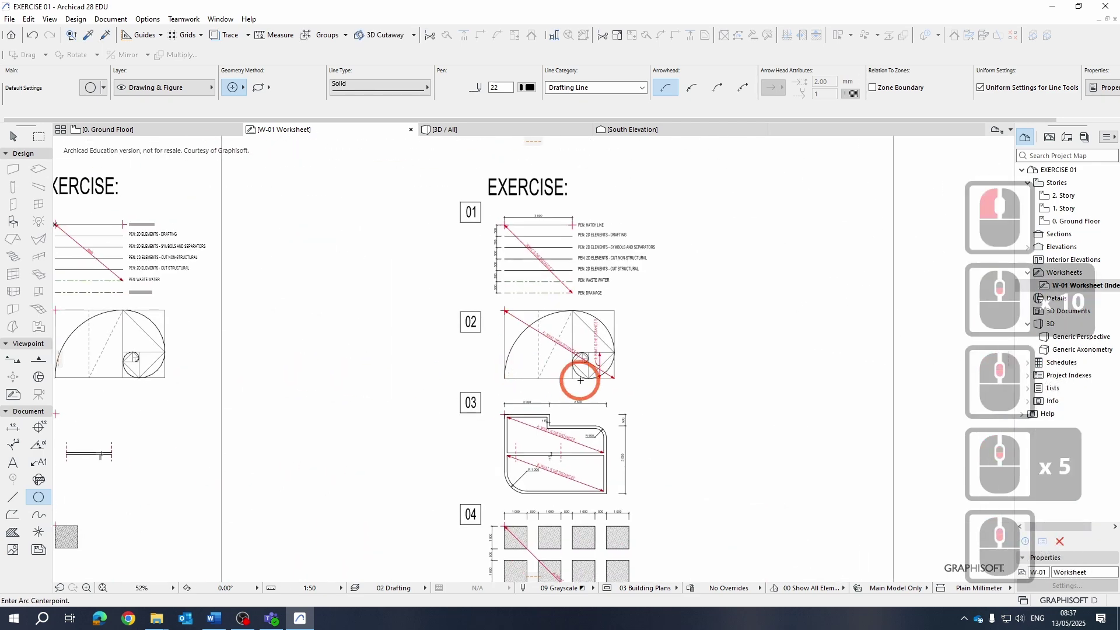
scroll(538, 396, up, 2)
scroll(539, 396, up, 3)
scroll(391, 343, down, 3)
middle_drag(390, 343, 750, 375)
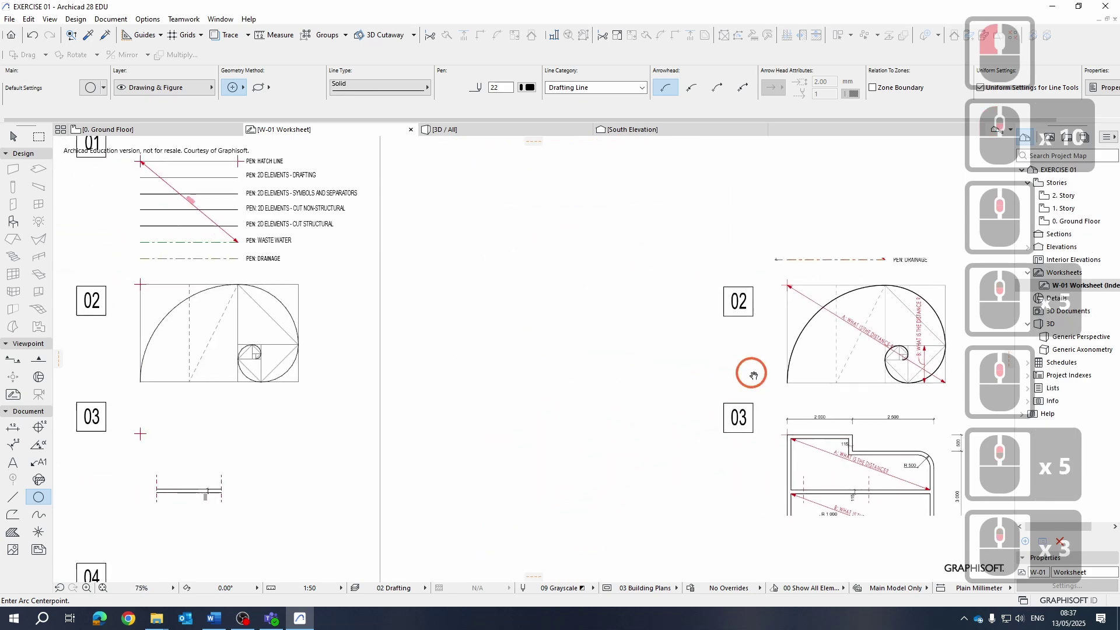
scroll(181, 302, up, 7)
scroll(180, 302, up, 3)
Turn off the true line weight display for the worksheet
key(Escape)
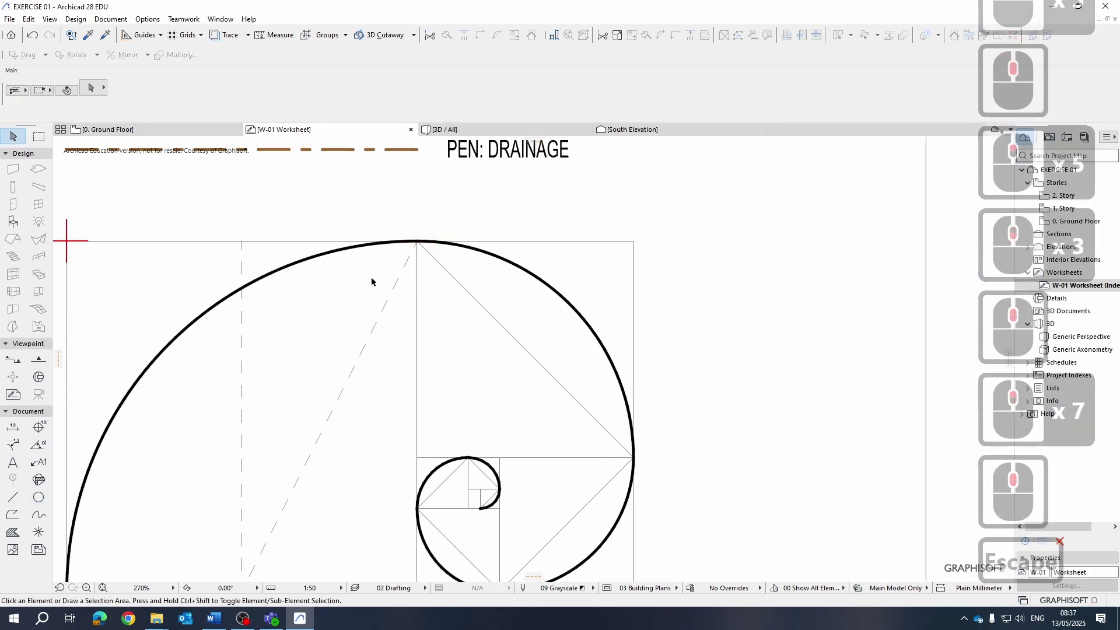
click(50, 24)
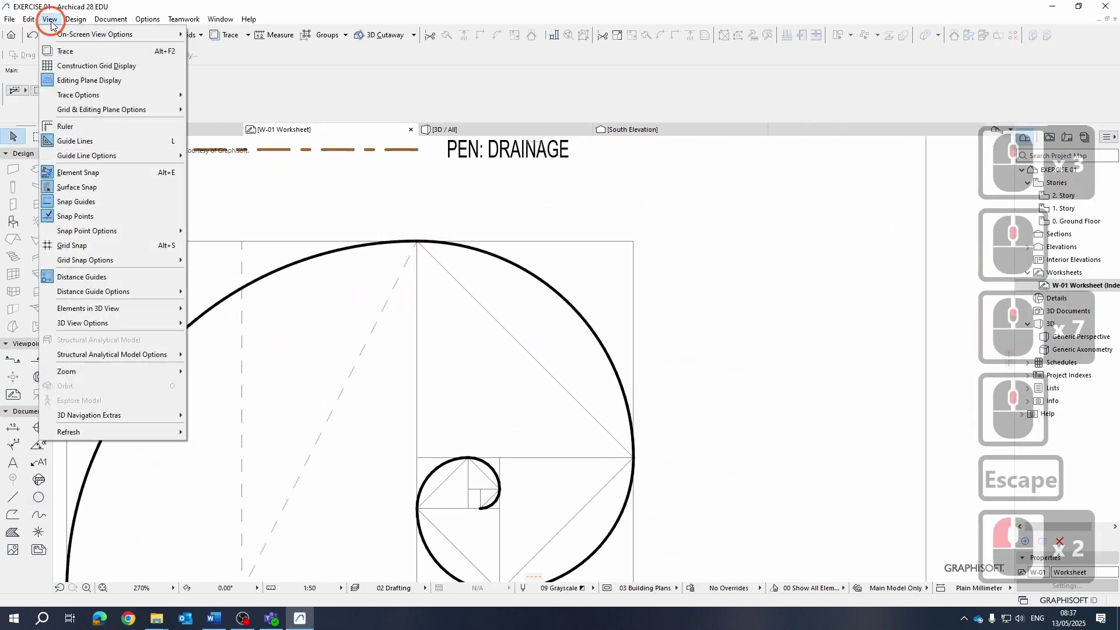
mouse_move(80, 34)
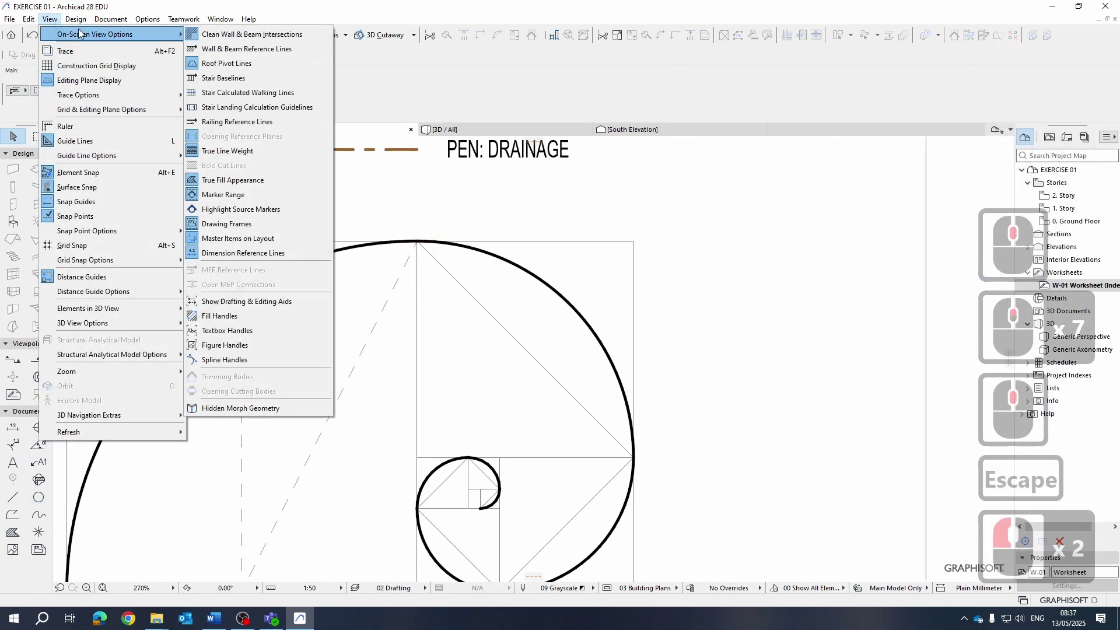
click(196, 151)
Examine where the spiral's arcs meet each other and the corners of the nested squares
scroll(450, 237, up, 12)
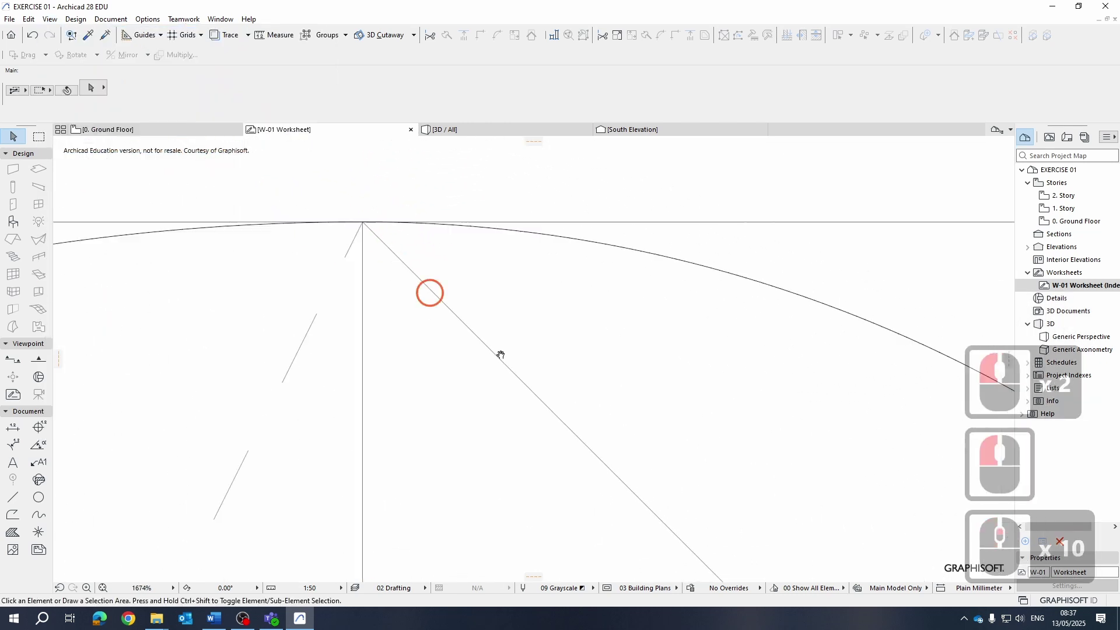
scroll(493, 452, down, 6)
scroll(527, 330, down, 12)
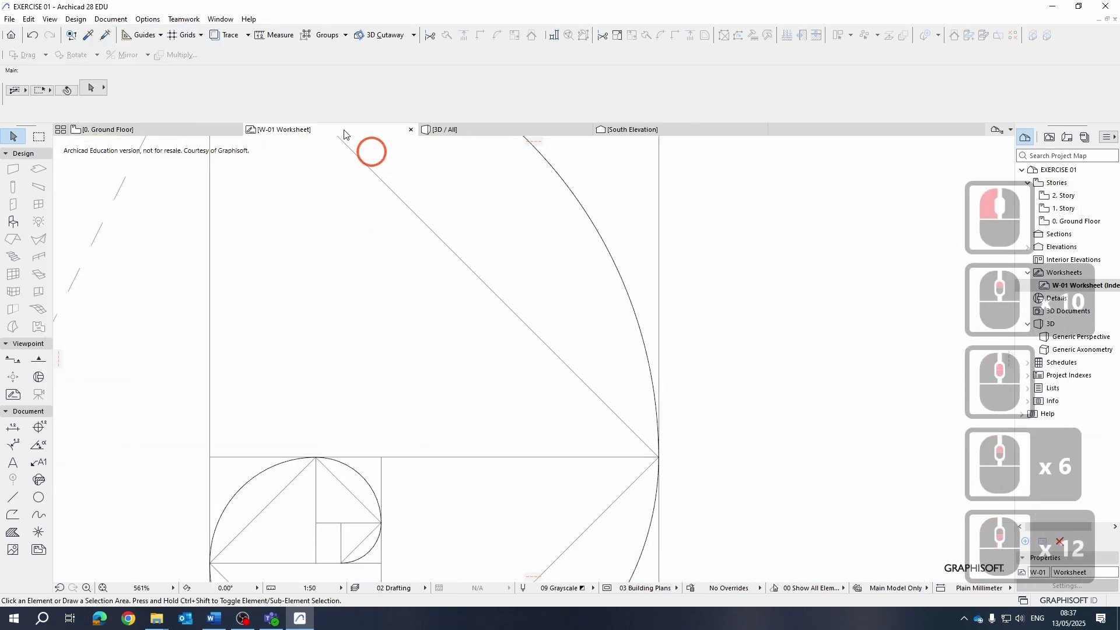
scroll(607, 420, up, 11)
scroll(601, 312, down, 13)
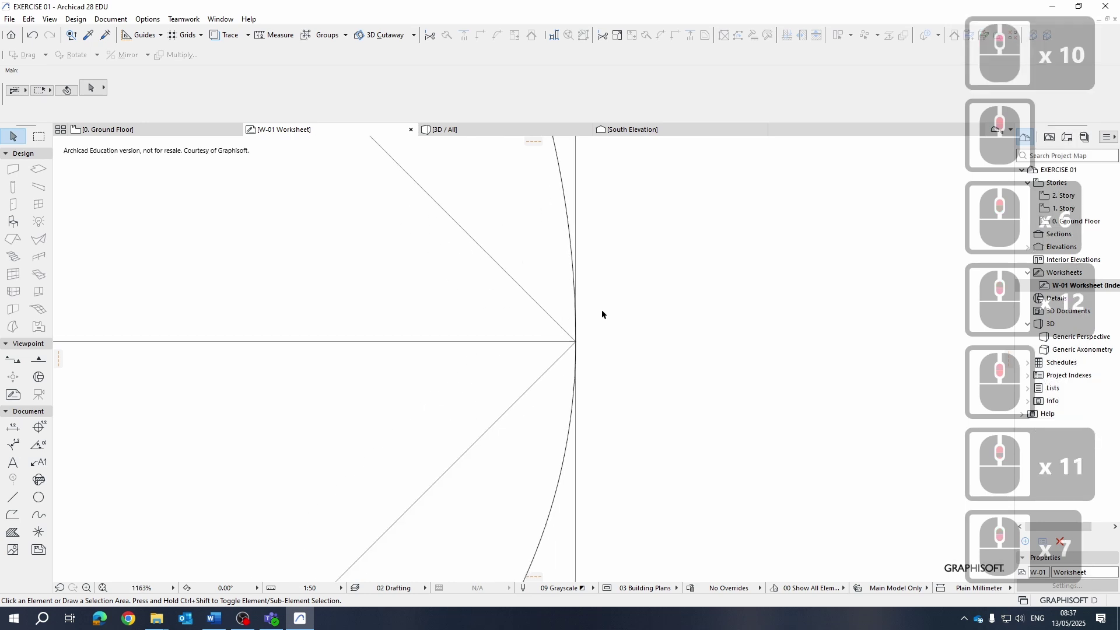
scroll(483, 455, up, 12)
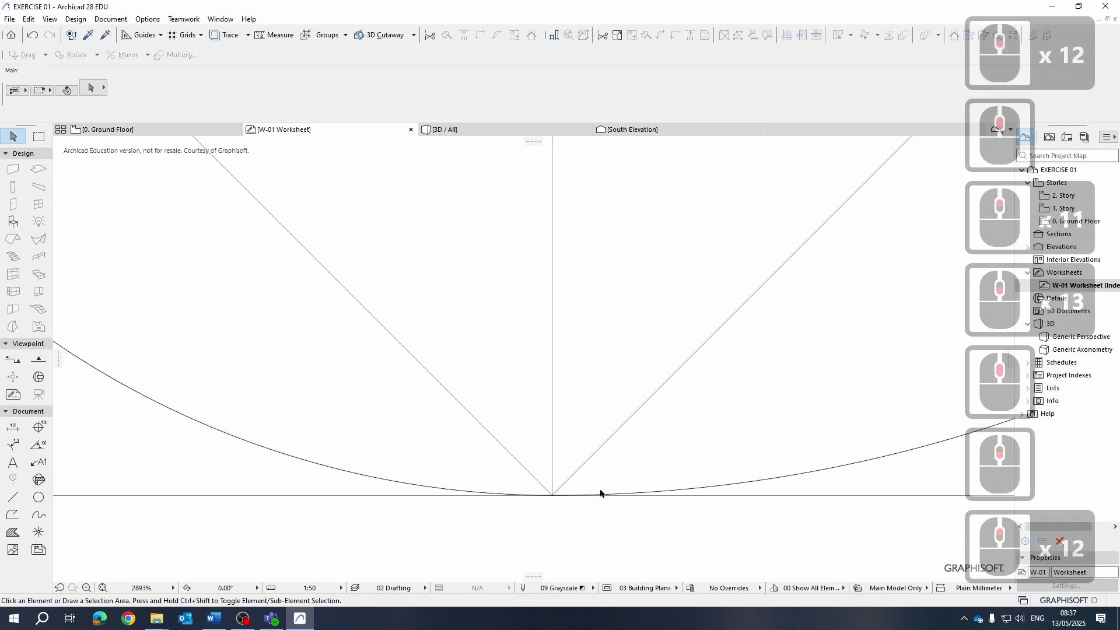
scroll(475, 320, down, 8)
scroll(617, 218, up, 9)
scroll(565, 277, down, 7)
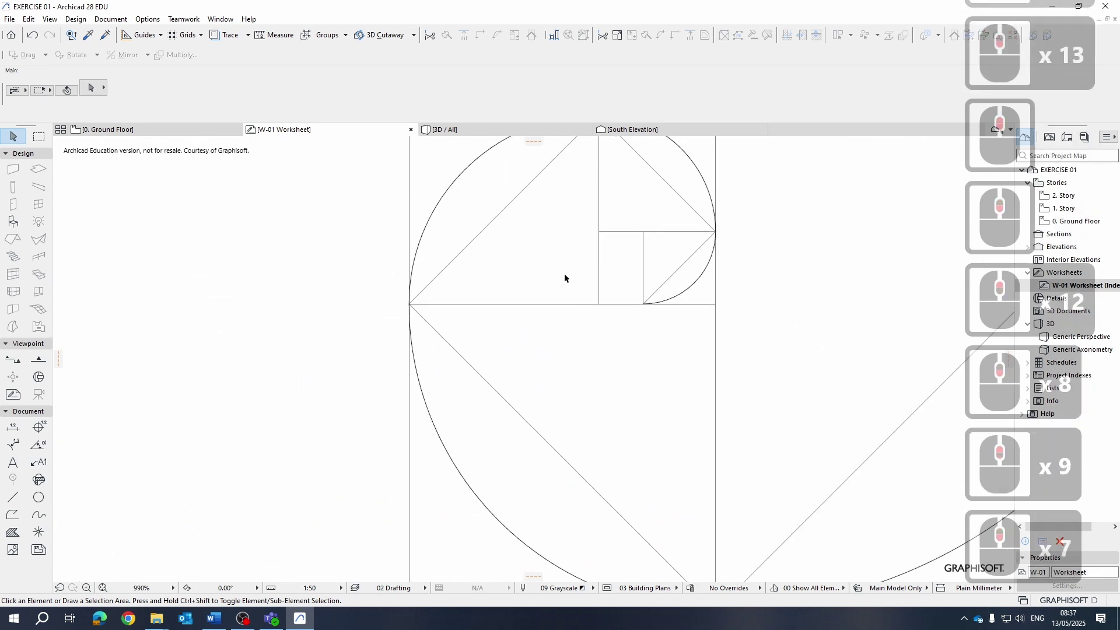
middle_drag(621, 357, 616, 358)
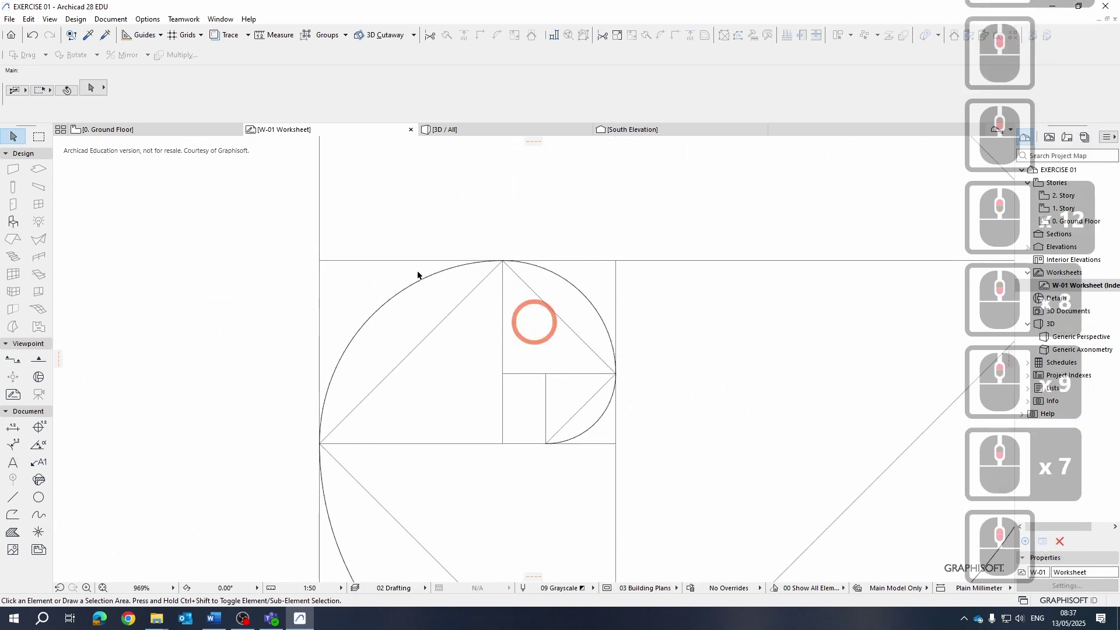
Turn the true line weight display back on for the worksheet
click(50, 18)
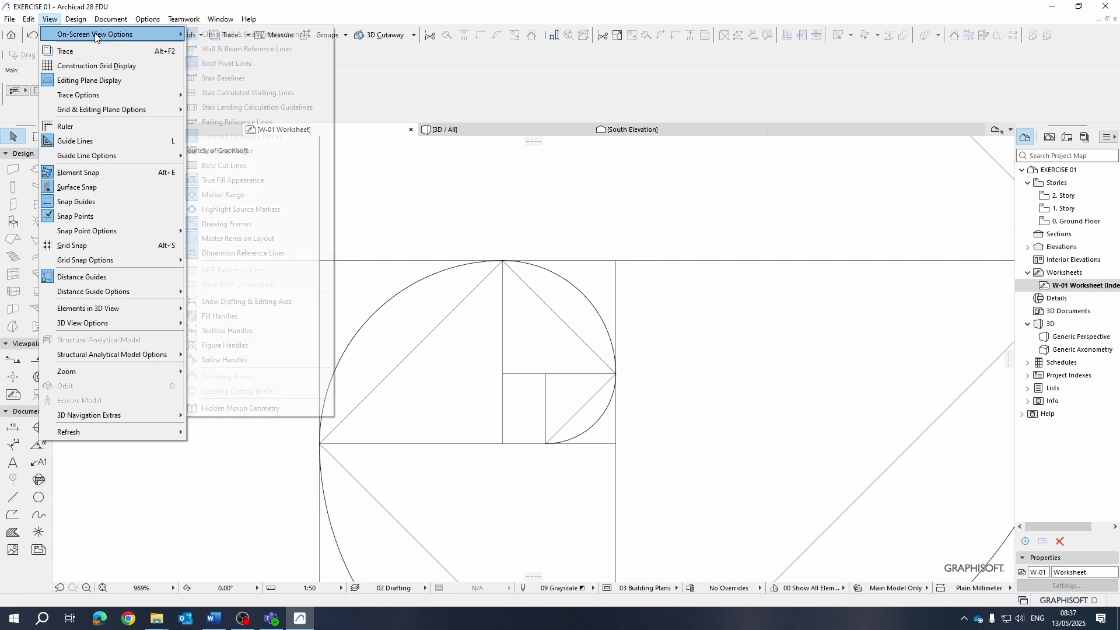
click(205, 150)
scroll(636, 279, down, 14)
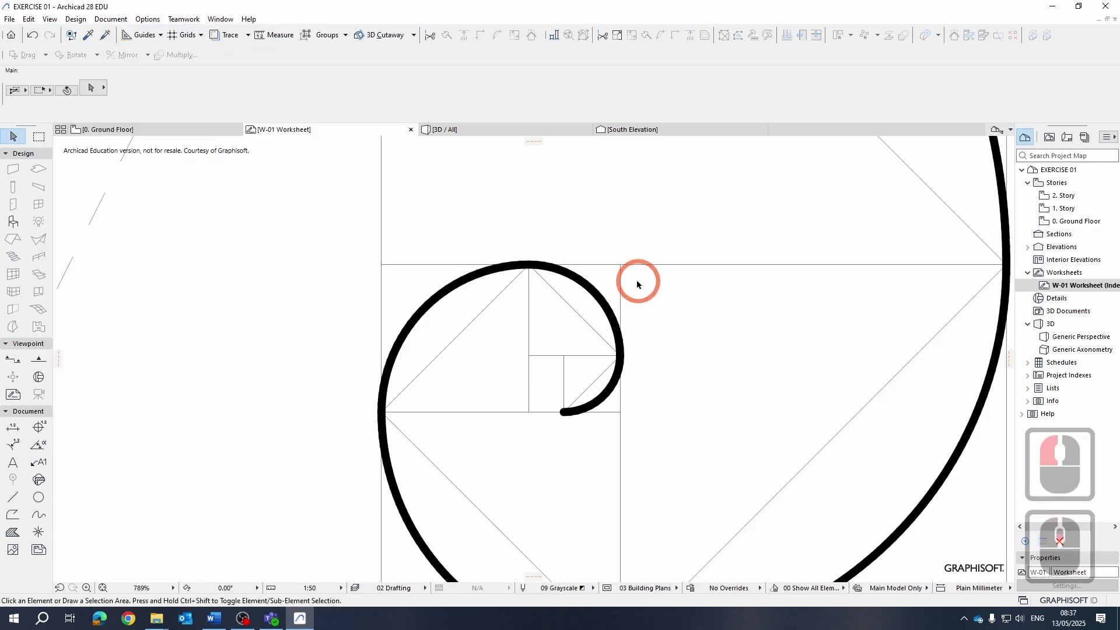
middle_drag(574, 271, 530, 342)
scroll(451, 312, up, 5)
scroll(471, 308, up, 1)
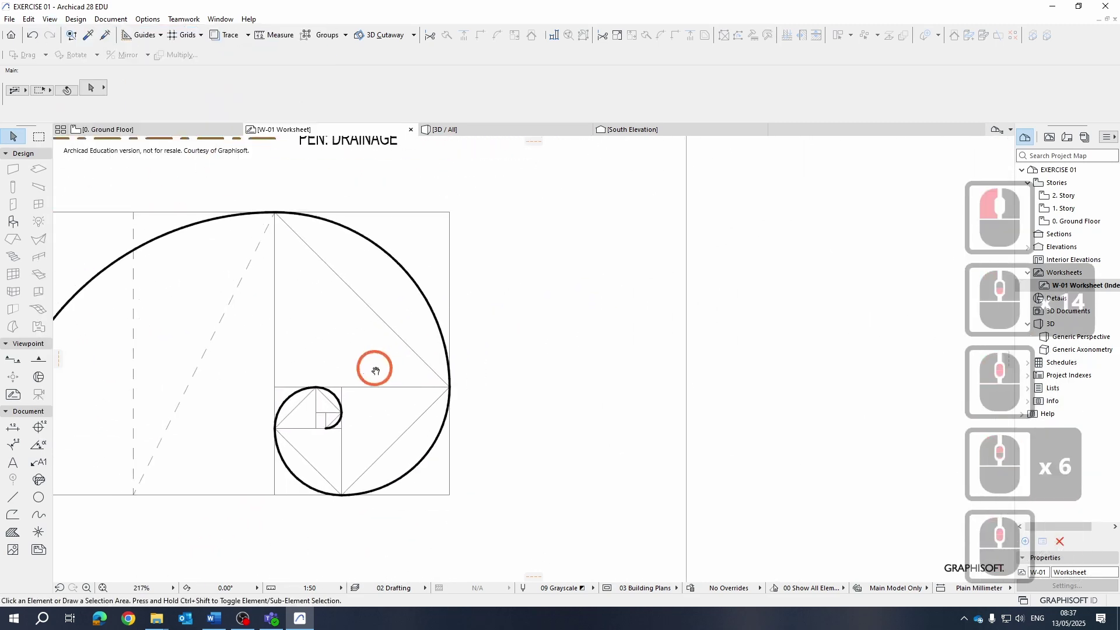
Check the distances asked for in reference exercise 02 and apply the Measure favorite to the Dimension tool
scroll(525, 374, up, 7)
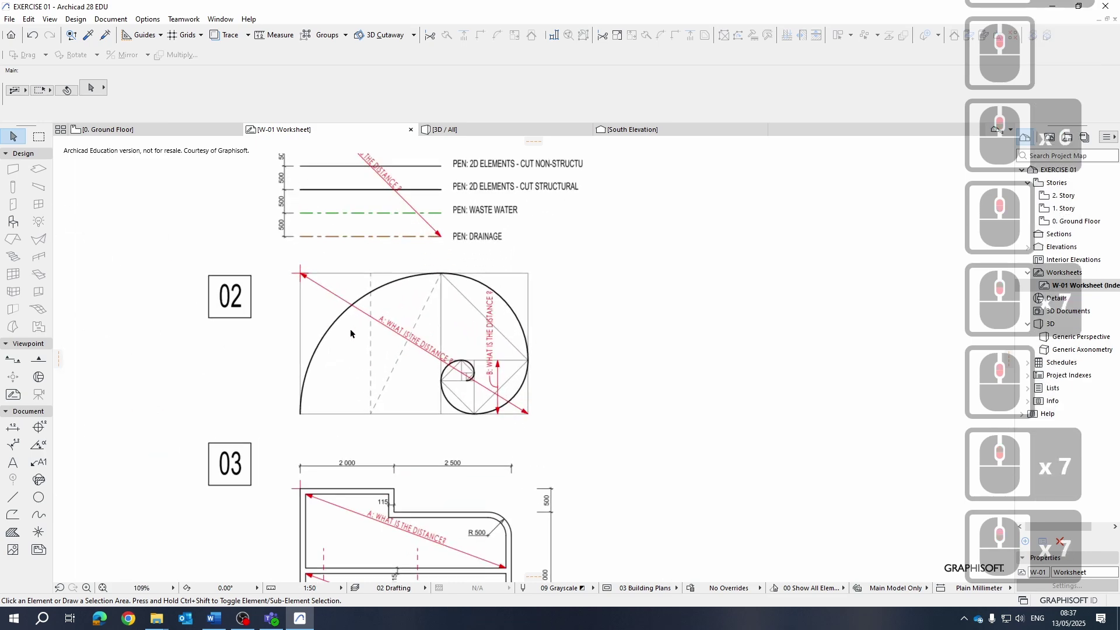
scroll(338, 357, down, 4)
middle_drag(338, 357, 557, 379)
scroll(274, 361, up, 6)
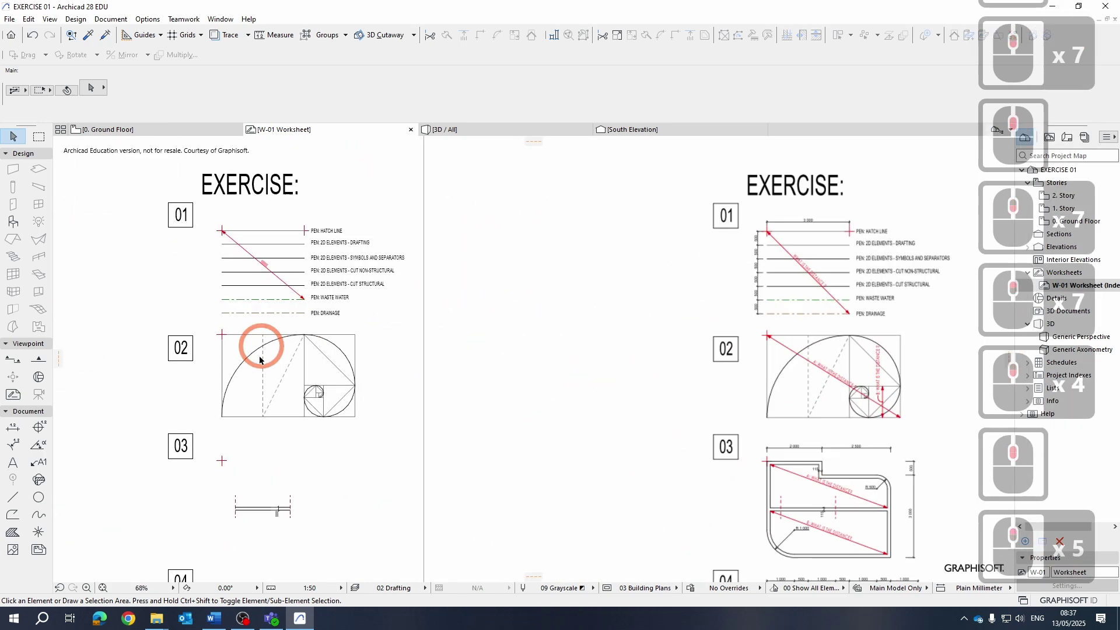
click(15, 429)
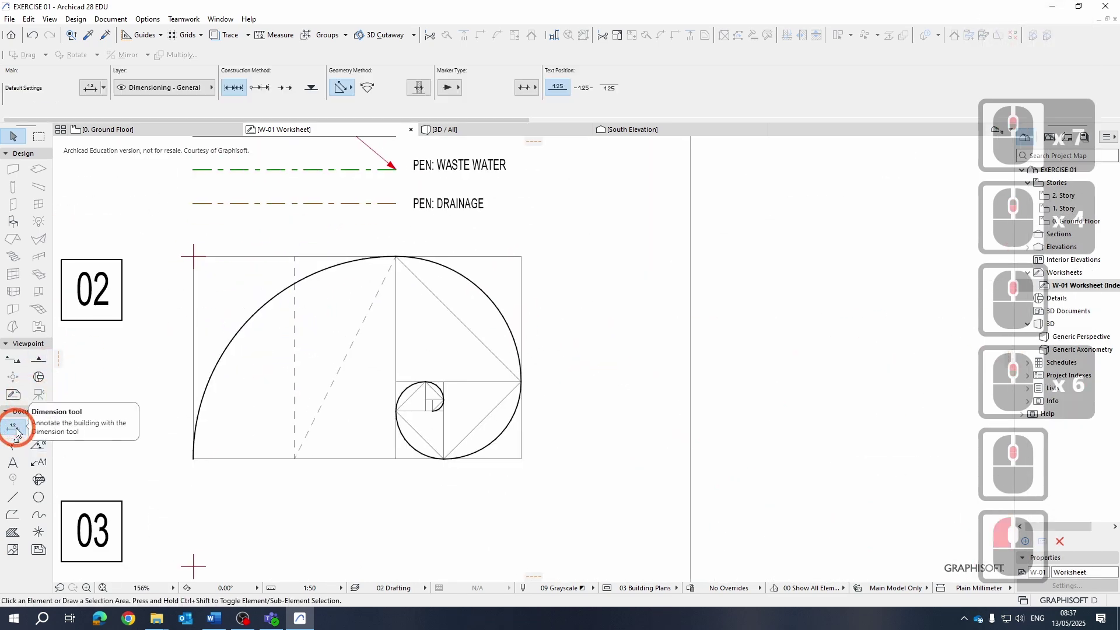
click(102, 88)
click(237, 317)
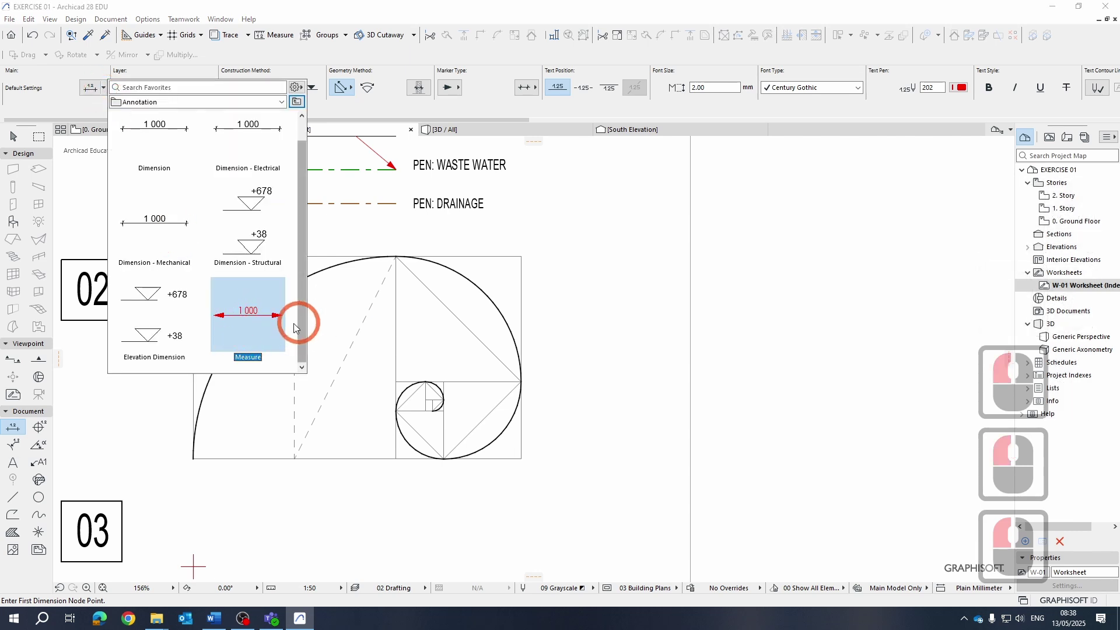
double_click(247, 315)
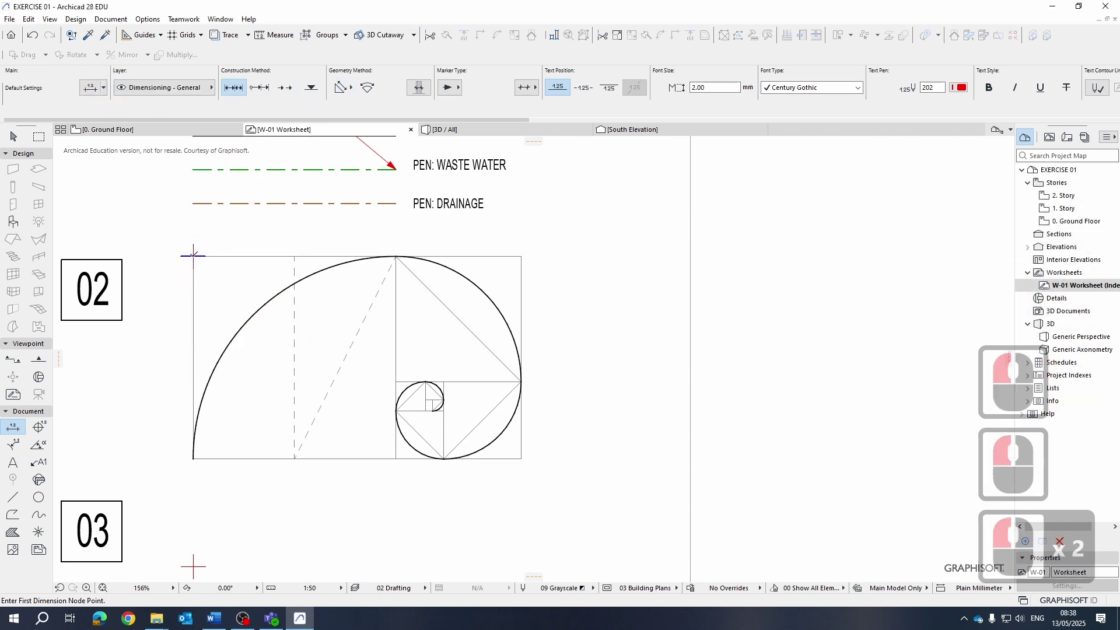
Dimension the large square's diagonal in exercise 02, from its upper-left to its lower-right corner, with the dimension line parallel to it
click(332, 305)
scroll(202, 274, down, 12)
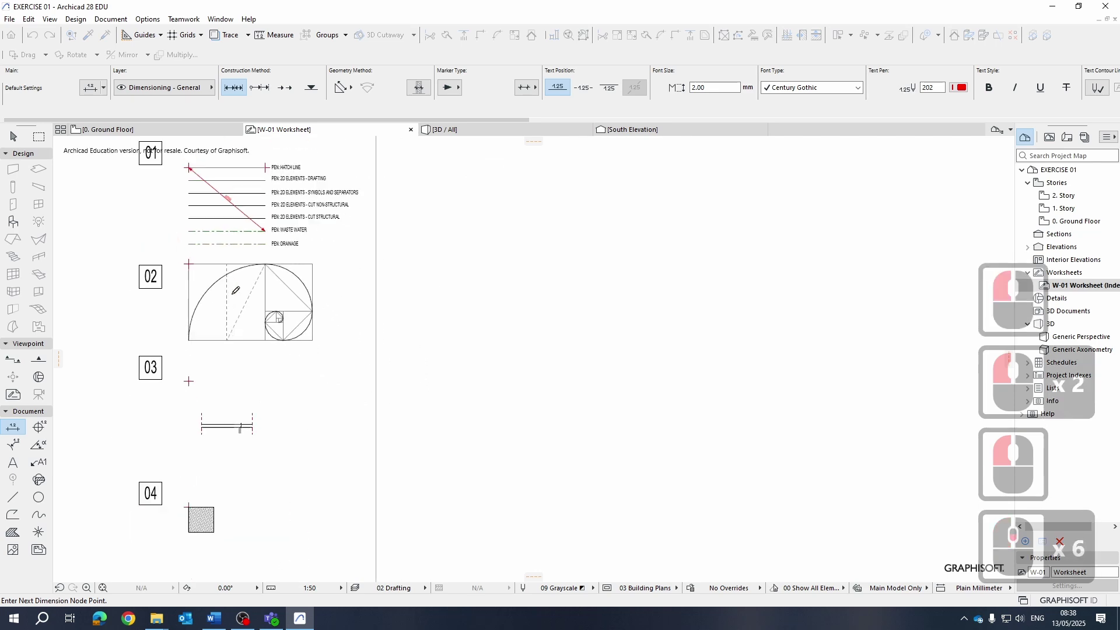
scroll(260, 290, up, 13)
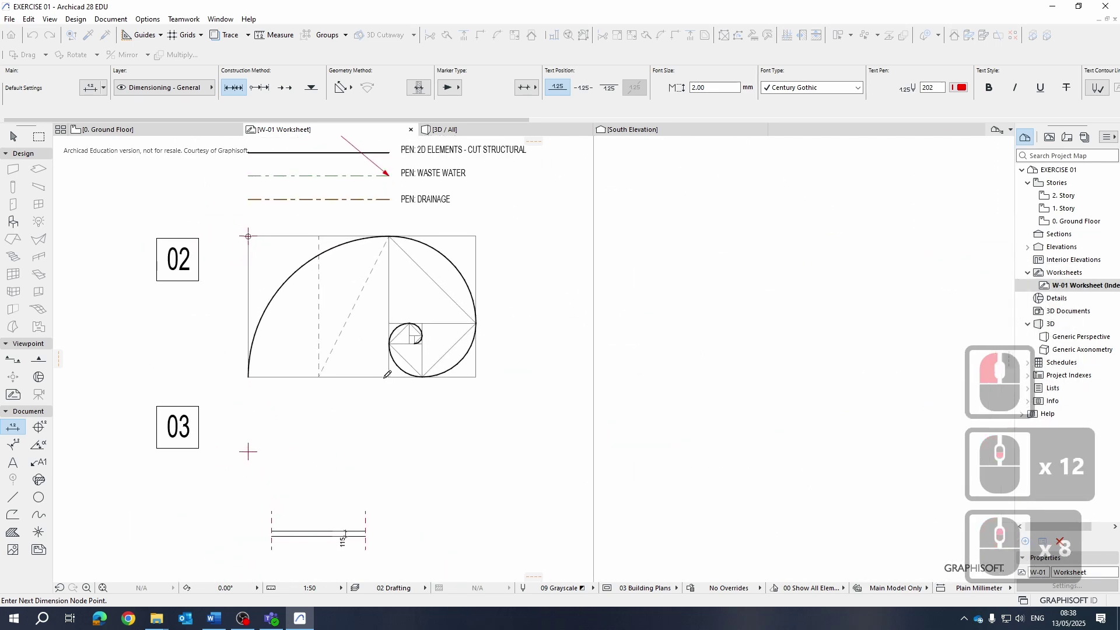
double_click(398, 373)
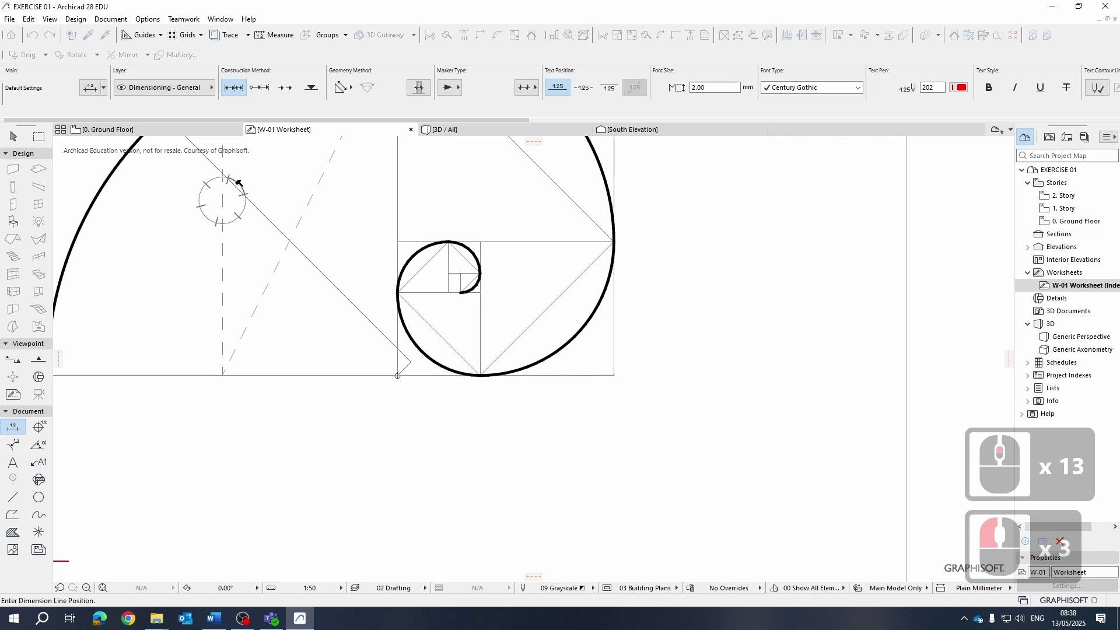
click(316, 256)
Add a vertical dimension over the full height of the golden rectangle's right edge, placed just inside it
middle_drag(558, 255, 487, 417)
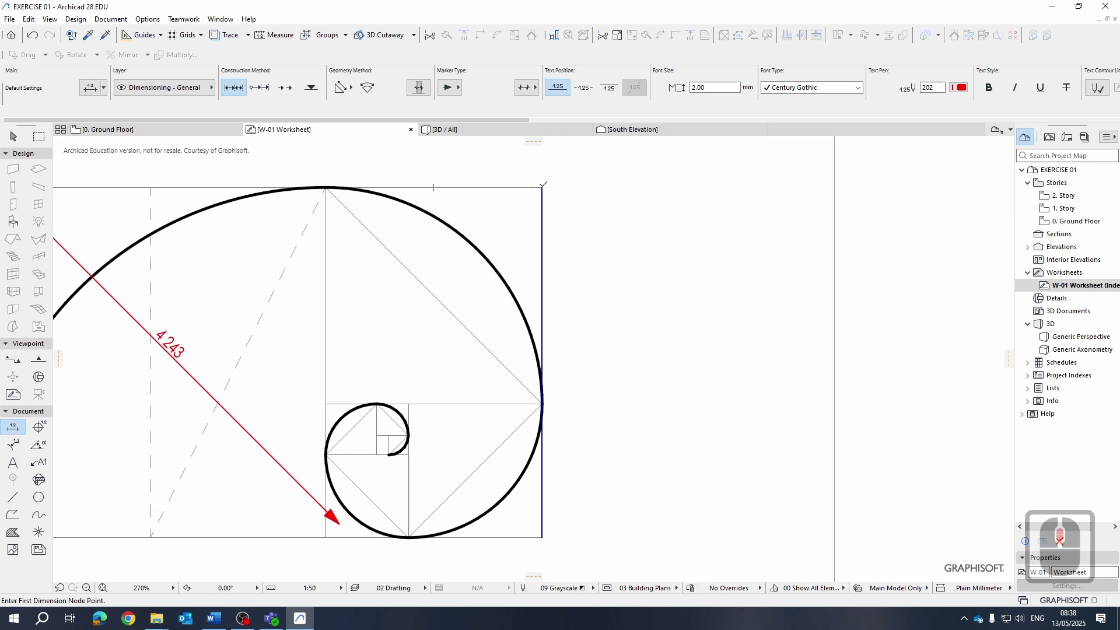
click(543, 186)
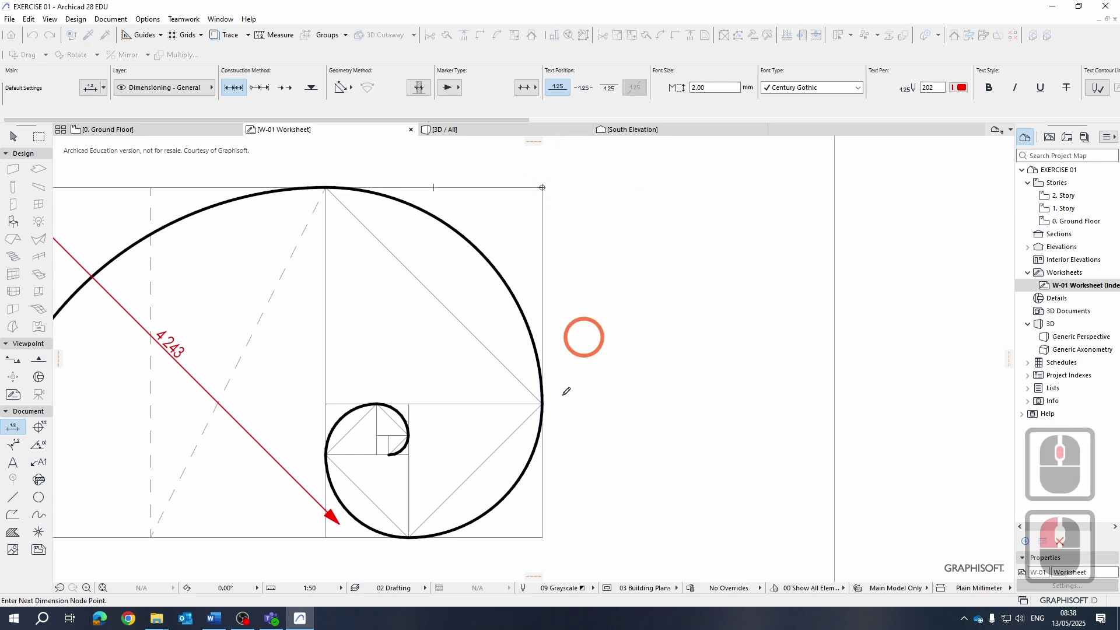
click(543, 537)
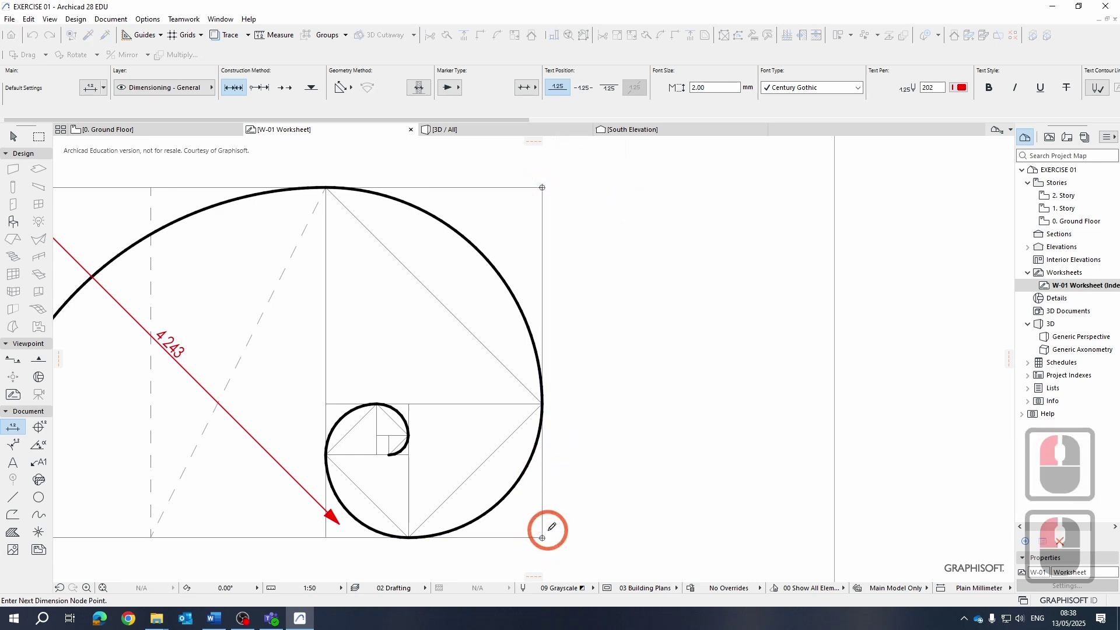
double_click(577, 524)
click(524, 522)
Compare the two dimensions placed in exercise 02 with distances A and B on the reference drawing
scroll(615, 420, down, 11)
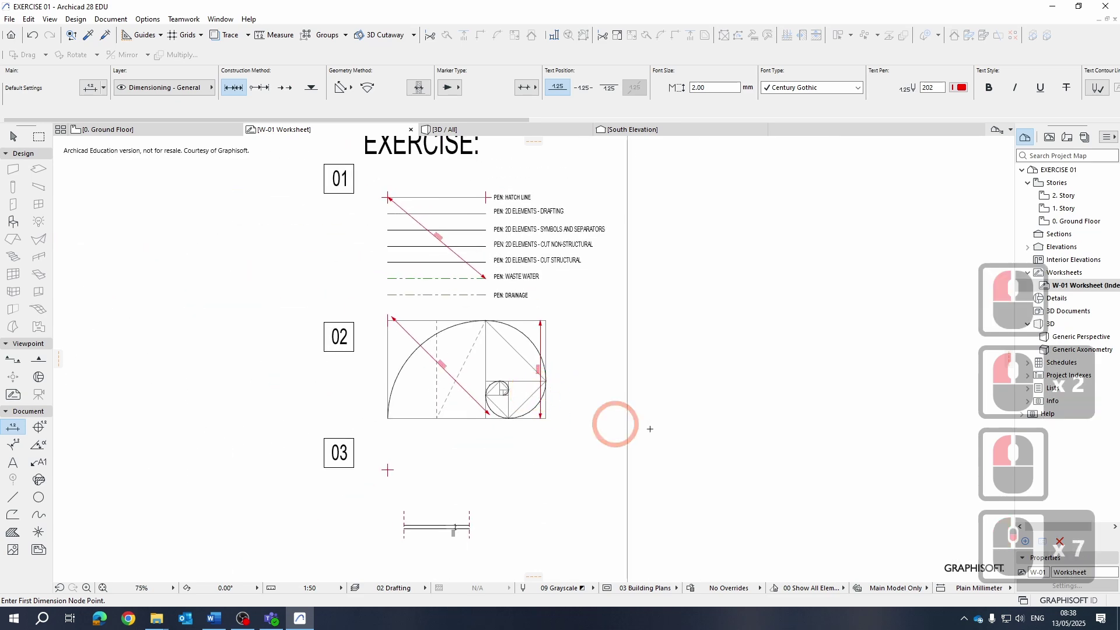
scroll(693, 400, up, 10)
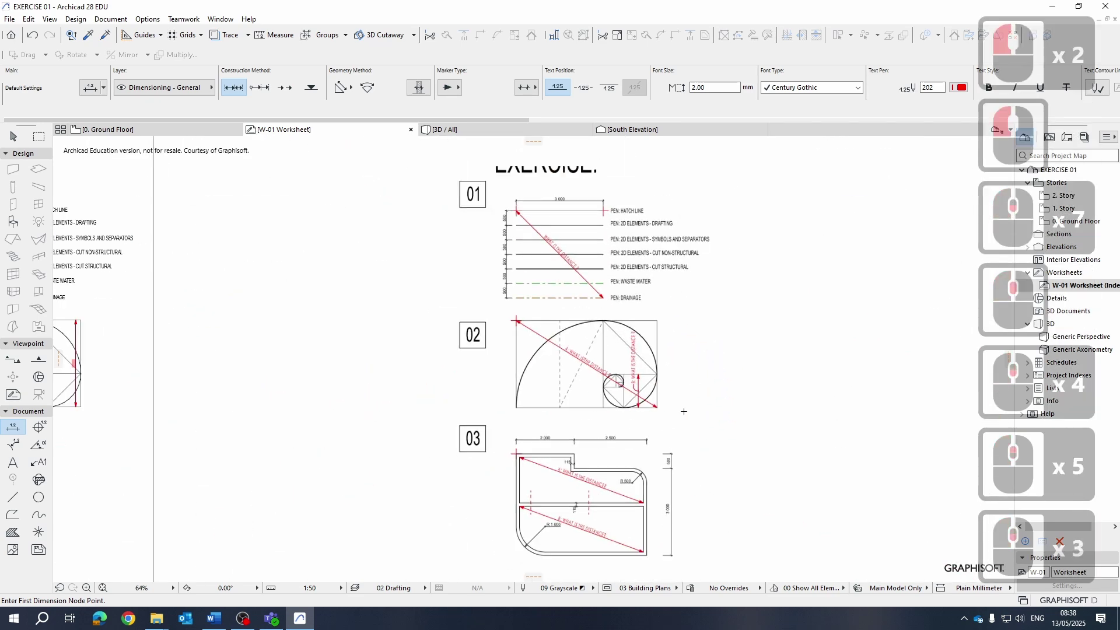
scroll(558, 429, up, 4)
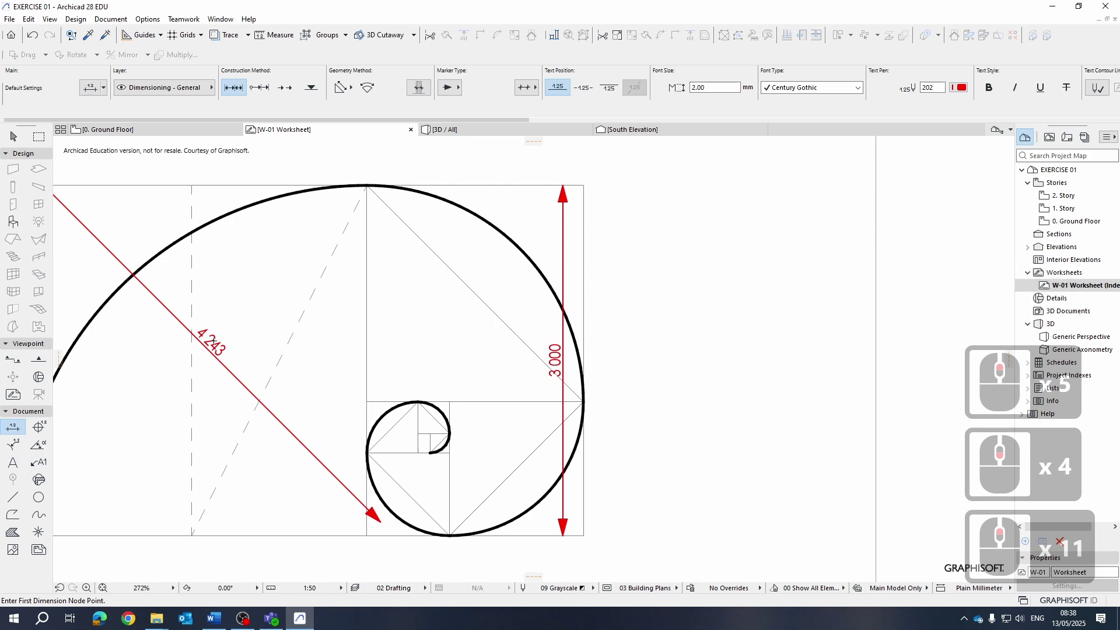
scroll(287, 375, up, 5)
scroll(385, 426, down, 9)
middle_drag(385, 426, 445, 363)
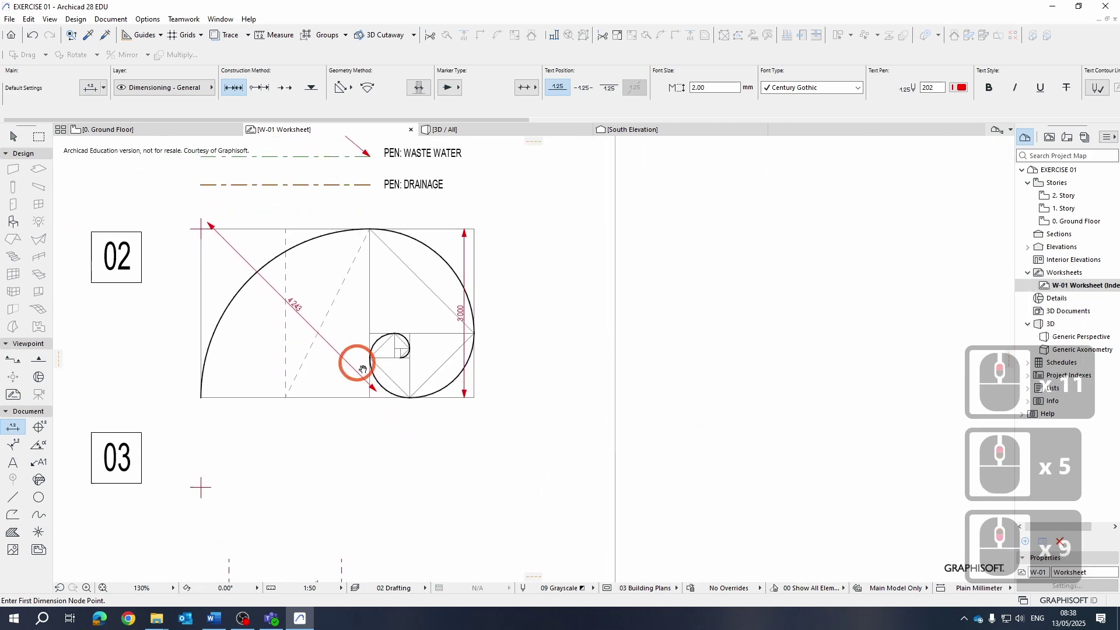
scroll(225, 355, up, 4)
middle_drag(302, 365, 335, 379)
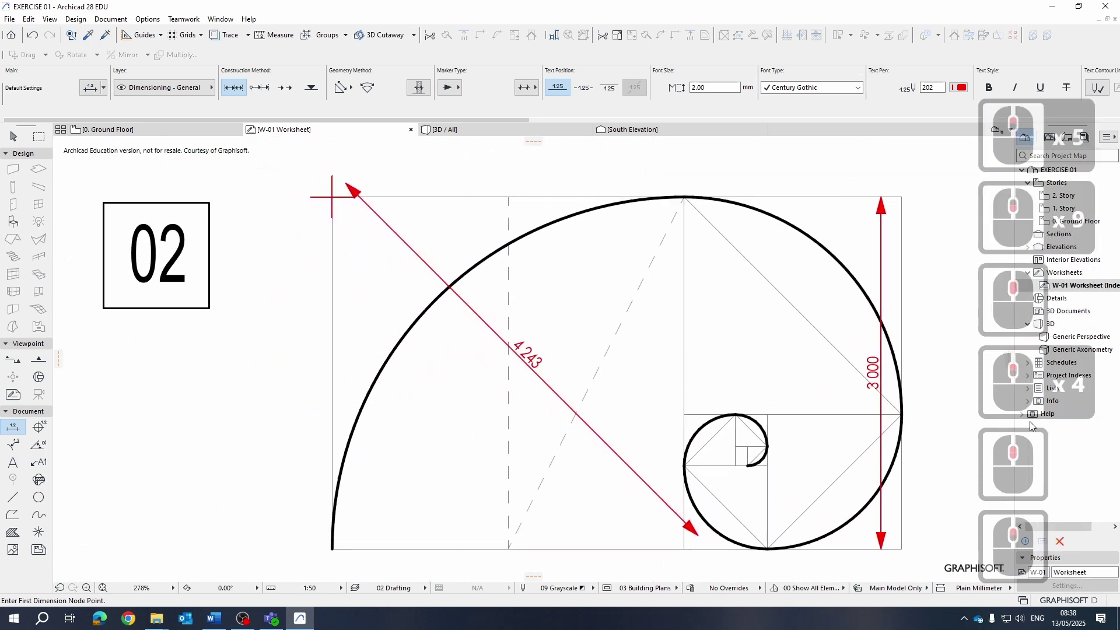